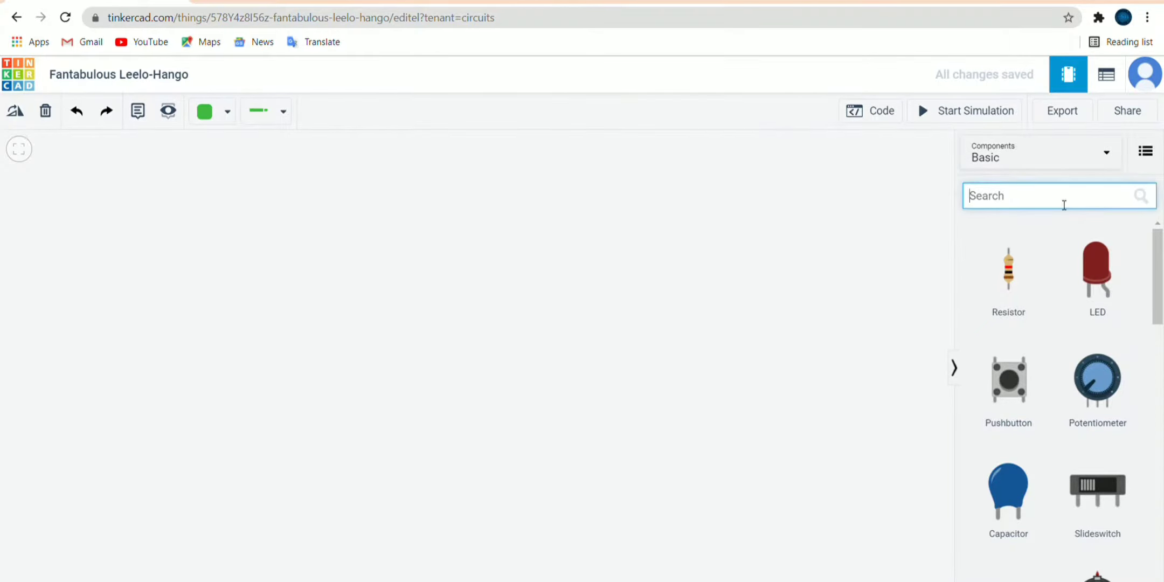
# - Place an ATtiny chip on the canvas and a TMP36 temperature sensor above it
pyautogui.write('at')
pyautogui.click(1010, 262)
pyautogui.moveTo(1008, 318); pyautogui.dragTo(862, 312)
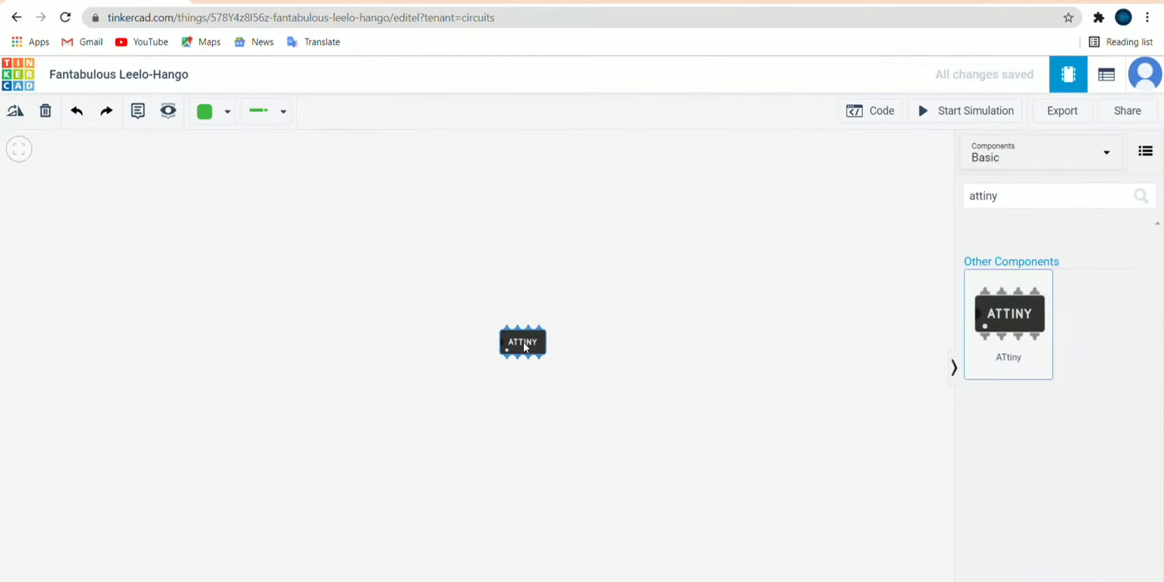
pyautogui.moveTo(532, 352); pyautogui.dragTo(566, 354)
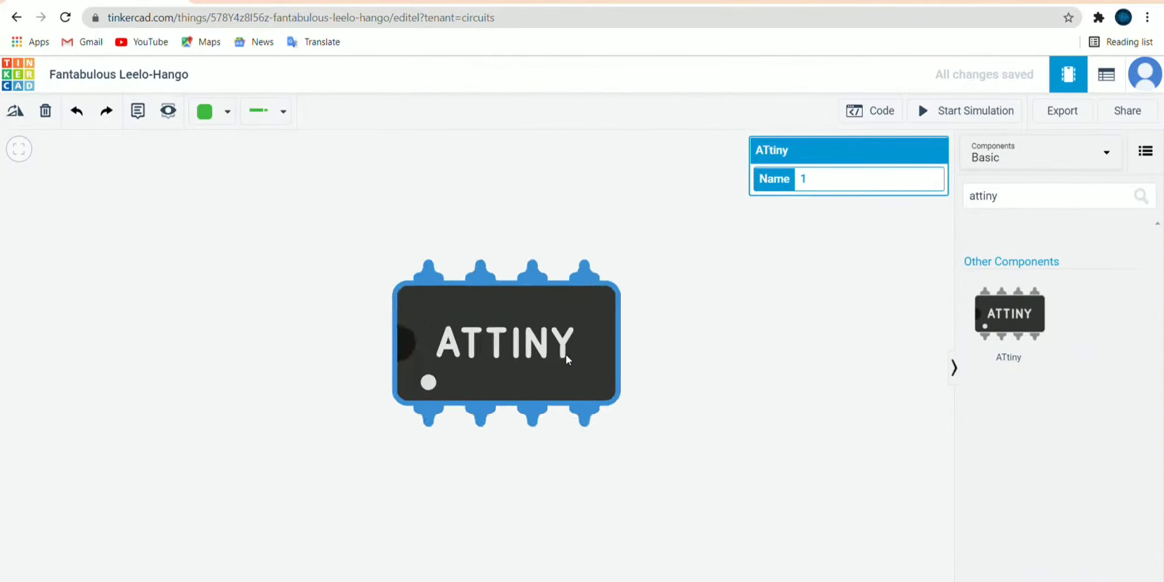
pyautogui.click(1075, 209)
pyautogui.press('BackSpace')
pyautogui.press('BackSpace')
pyautogui.press('BackSpace')
pyautogui.press('BackSpace')
pyautogui.press('BackSpace')
pyautogui.press('BackSpace')
pyautogui.write('tmp')
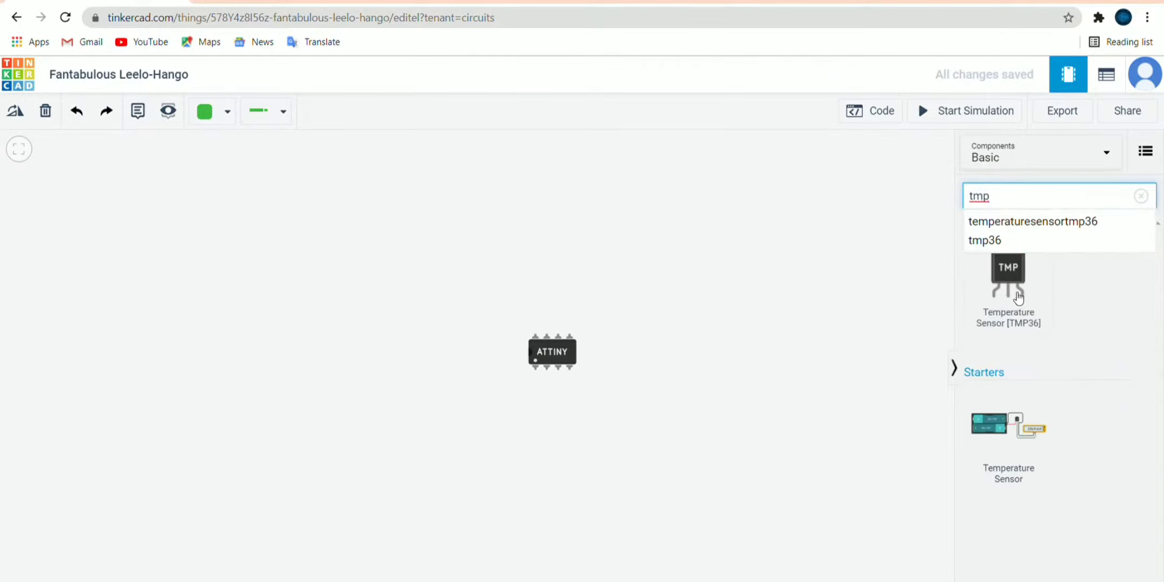
pyautogui.moveTo(1008, 270)
pyautogui.mouseDown()
pyautogui.moveTo(528, 237)
pyautogui.moveTo(502, 281)
pyautogui.mouseUp()
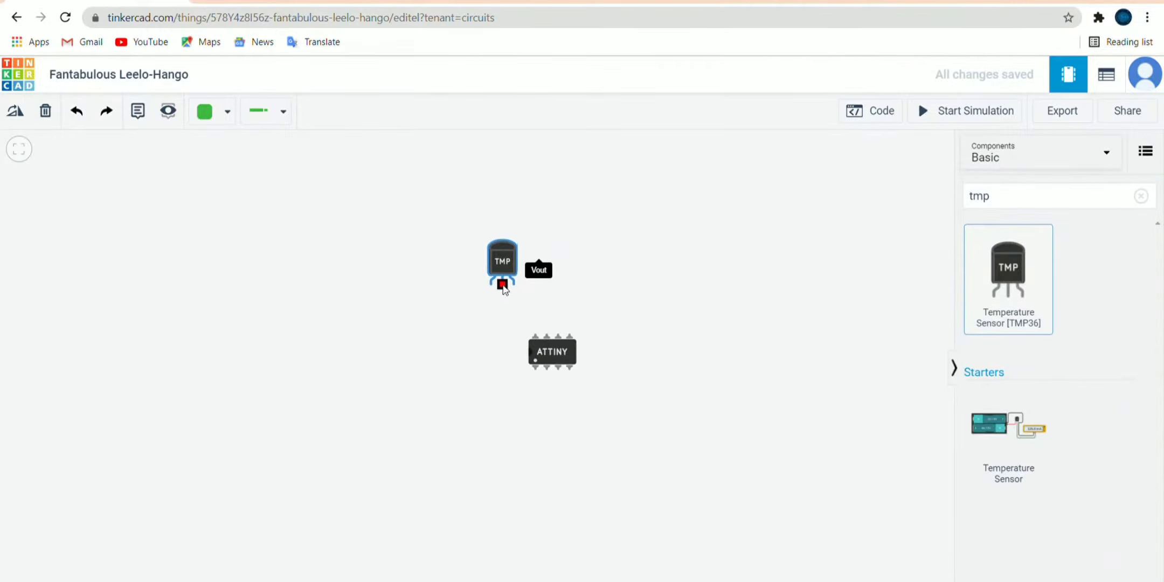
# - Add an RGB LED to the right of the ATtiny and clear the parts search
pyautogui.click(1027, 208)
pyautogui.press('BackSpace')
pyautogui.press('BackSpace')
pyautogui.press('BackSpace')
pyautogui.write('led')
pyautogui.moveTo(1097, 269); pyautogui.dragTo(700, 289)
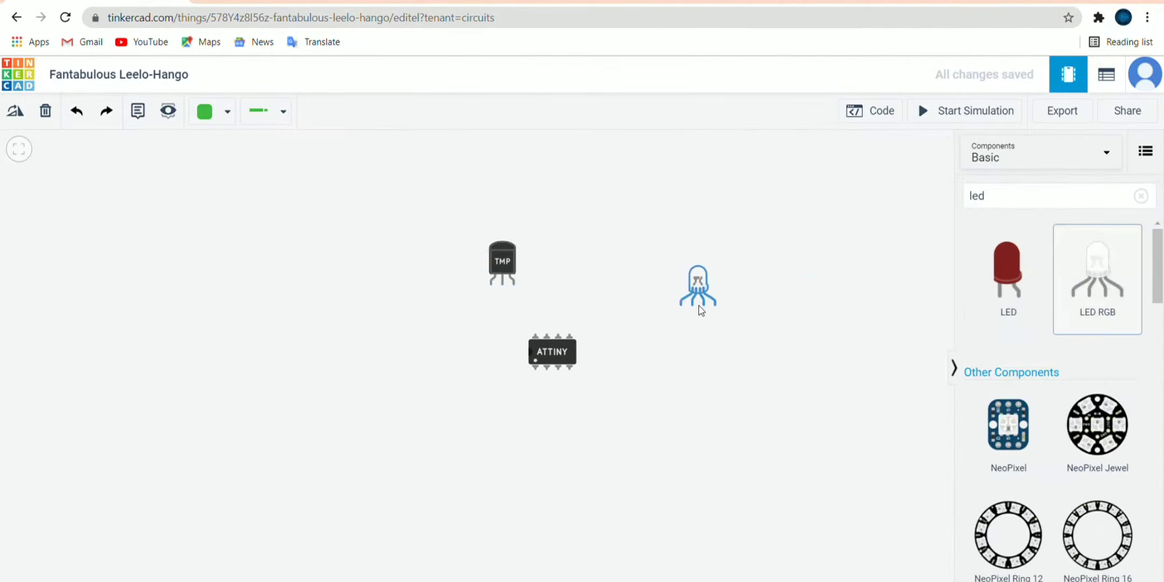
pyautogui.click(1038, 201)
pyautogui.press('BackSpace')
pyautogui.press('BackSpace')
pyautogui.press('BackSpace')
# - Place a resistor below the ATtiny and set its resistance to 220 Ω
pyautogui.write('resi')
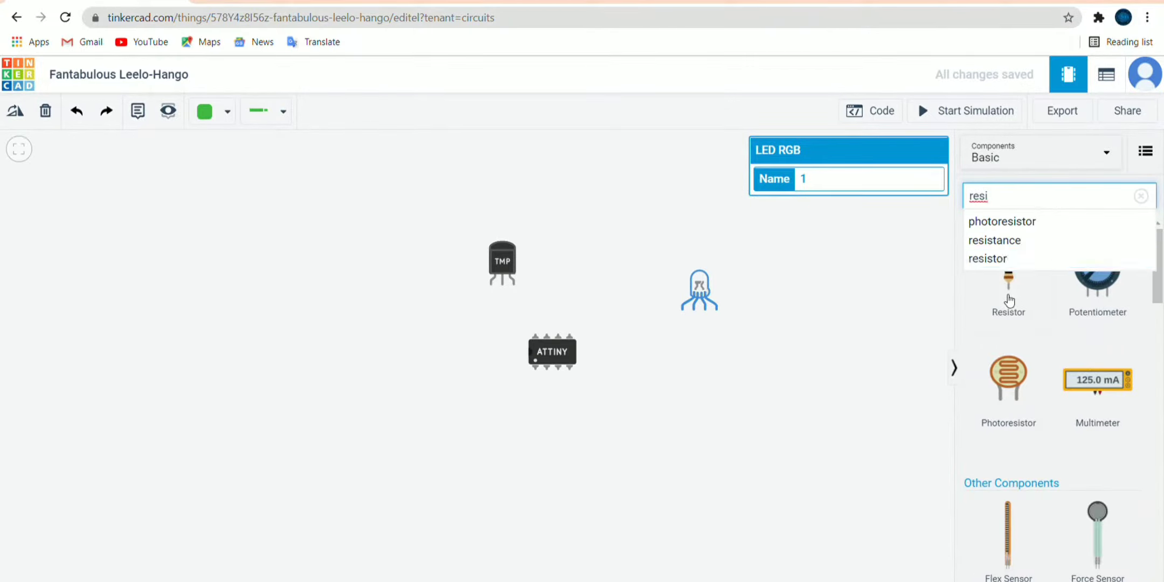
pyautogui.moveTo(1010, 300); pyautogui.dragTo(534, 443)
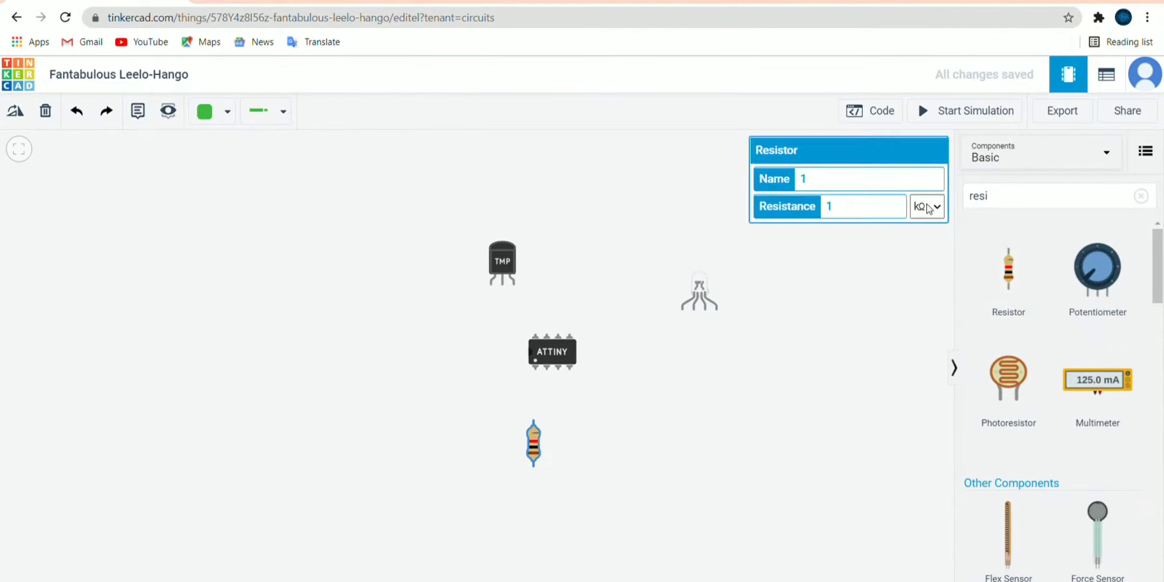
pyautogui.click(860, 216)
pyautogui.press('BackSpace')
pyautogui.write('220')
pyautogui.press('BackSpace')
pyautogui.press('BackSpace')
pyautogui.press('BackSpace')
pyautogui.write('100')
pyautogui.press('BackSpace')
pyautogui.press('BackSpace')
pyautogui.press('BackSpace')
pyautogui.write('420')
pyautogui.press('BackSpace')
pyautogui.press('BackSpace')
pyautogui.press('BackSpace')
pyautogui.write('1')
pyautogui.click(936, 207)
pyautogui.click(922, 284)
pyautogui.click(850, 206)
pyautogui.press('BackSpace')
pyautogui.write('220')
pyautogui.click(831, 338)
# - Add a Coin Cell 3V battery left of the ATtiny and a DIP Switch DPST beside it
pyautogui.doubleClick(1054, 204)
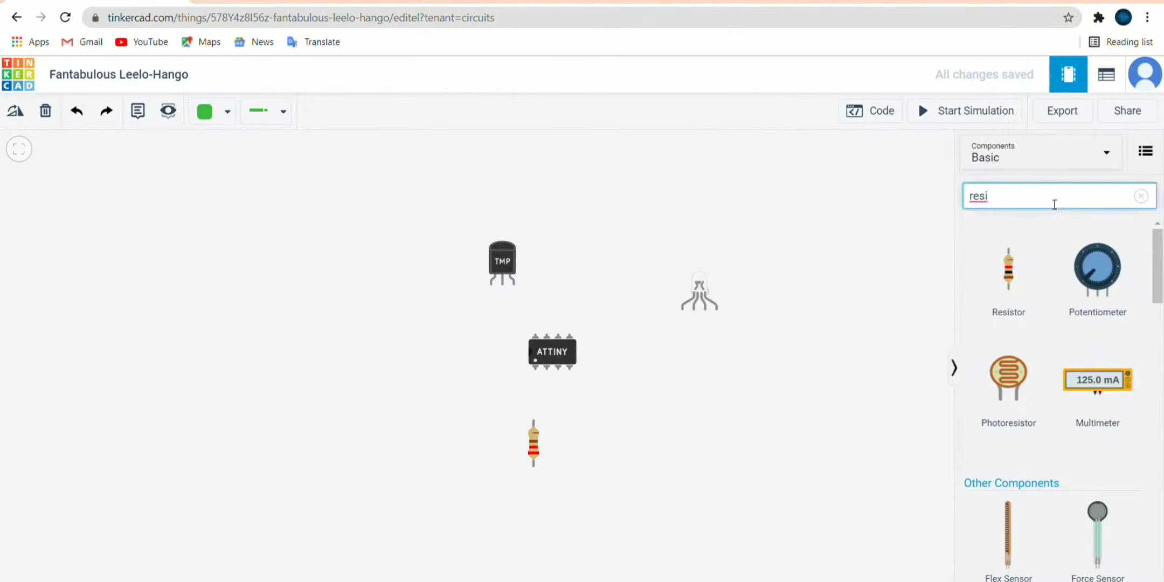
pyautogui.write('coin')
pyautogui.moveTo(1014, 323); pyautogui.dragTo(288, 337)
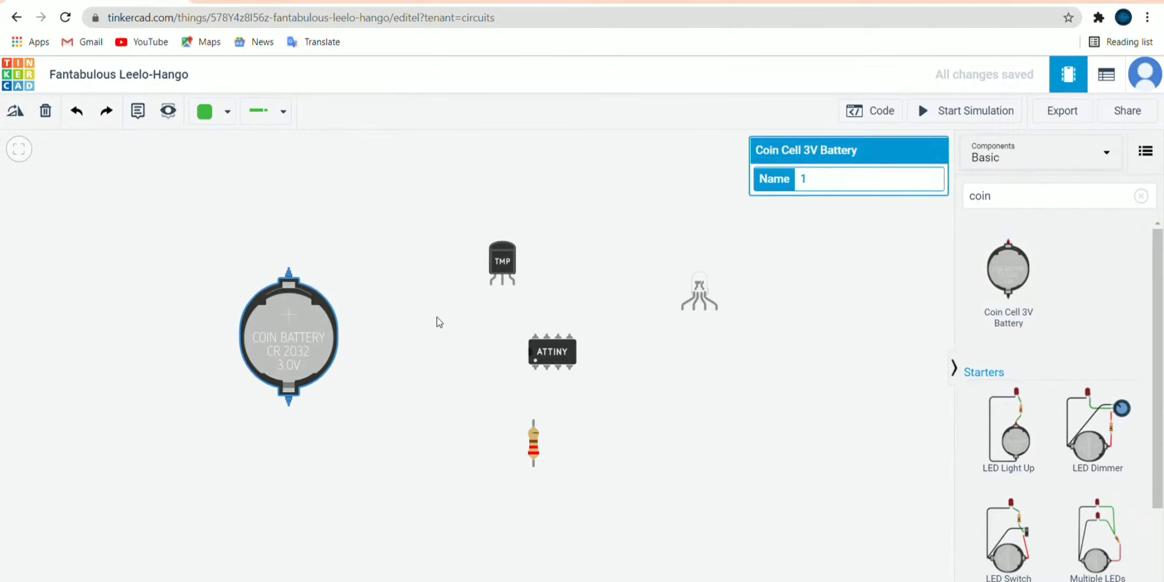
pyautogui.click(1032, 209)
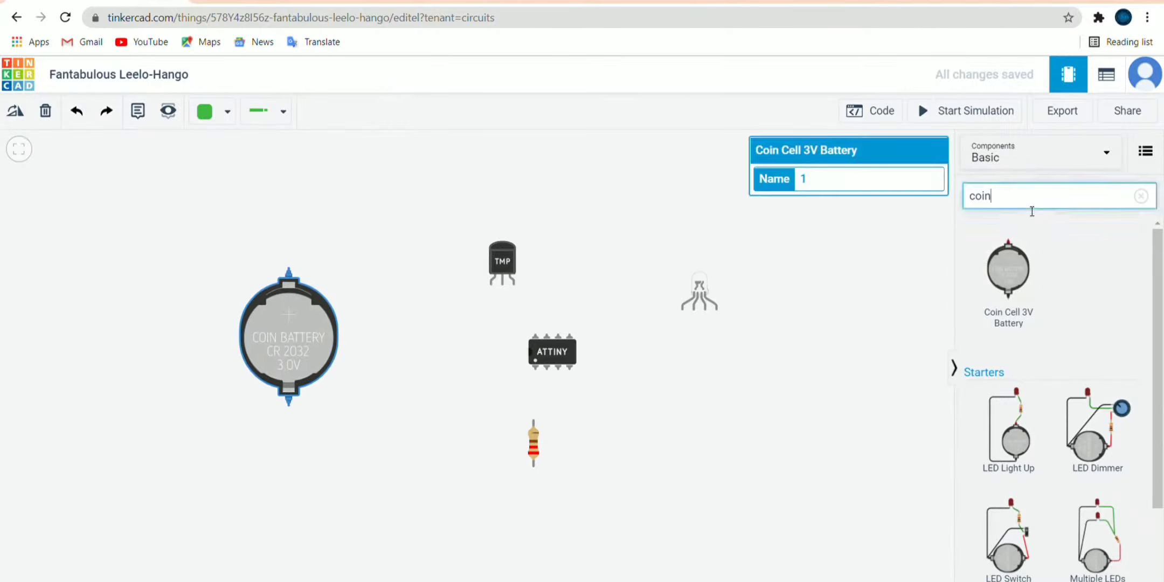
pyautogui.press('BackSpace')
pyautogui.press('BackSpace')
pyautogui.press('BackSpace')
pyautogui.press('BackSpace')
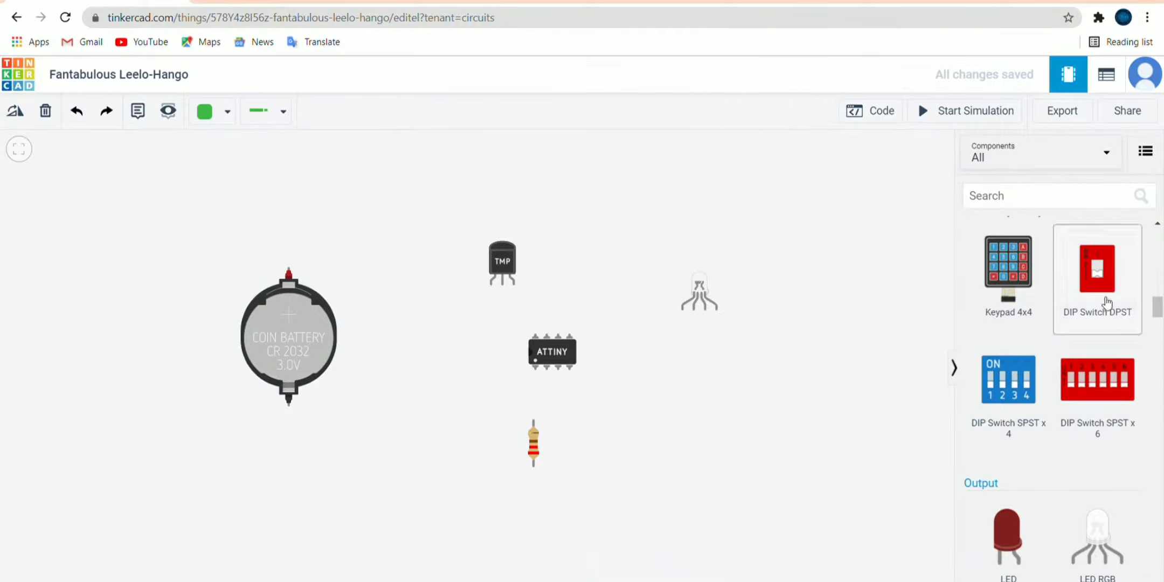
pyautogui.write('dip')
pyautogui.press('Return')
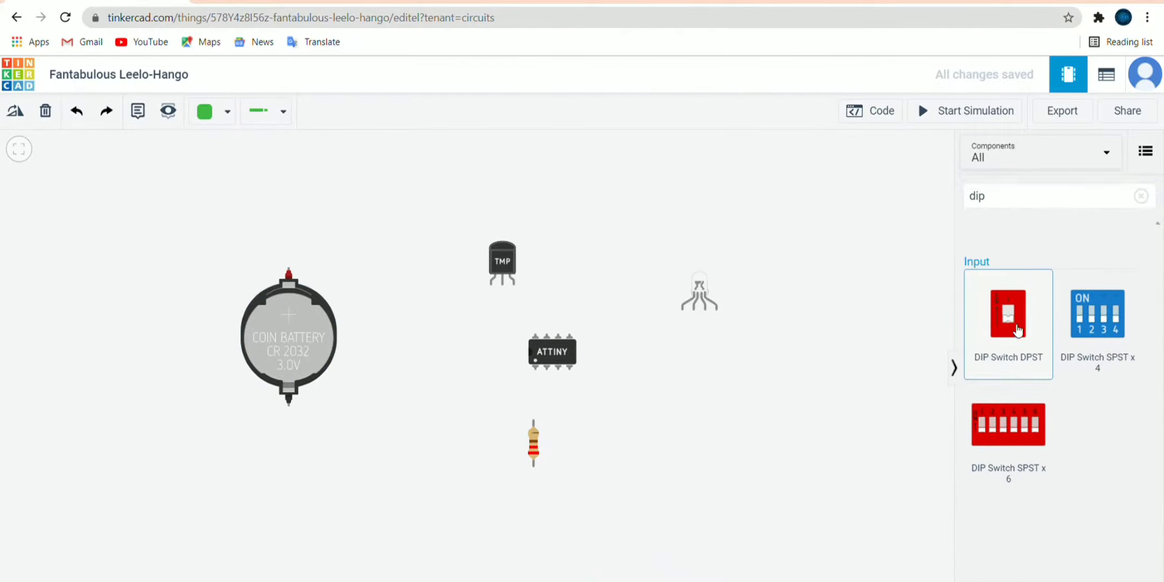
pyautogui.moveTo(1008, 315); pyautogui.dragTo(416, 330)
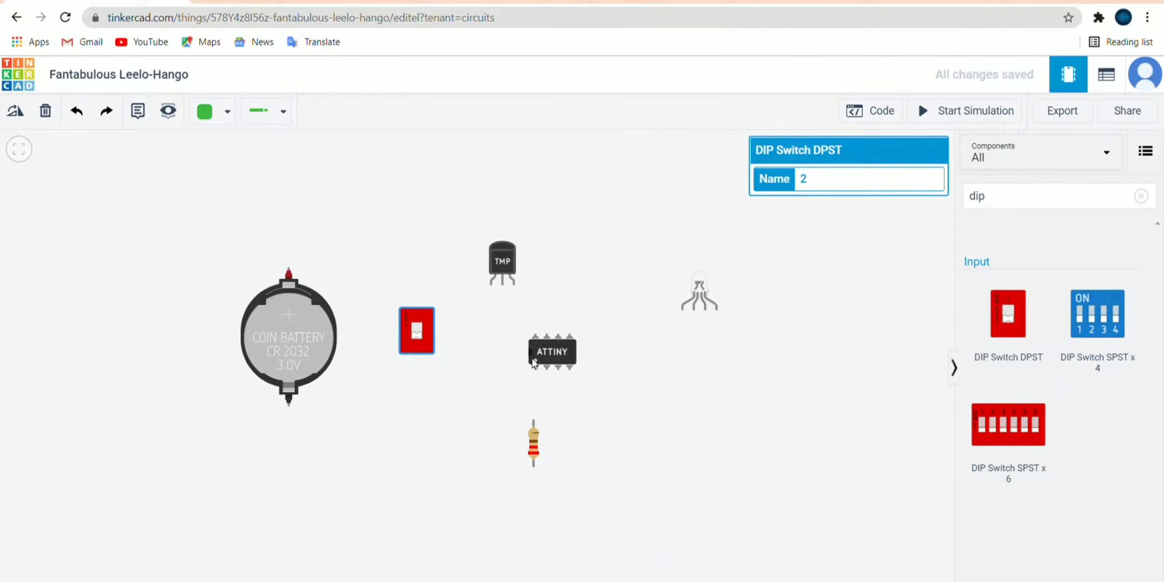
# - Wire the TMP36's right pin to the ATtiny's lower-right pin with a green wire
pyautogui.click(514, 284)
pyautogui.click(77, 113)
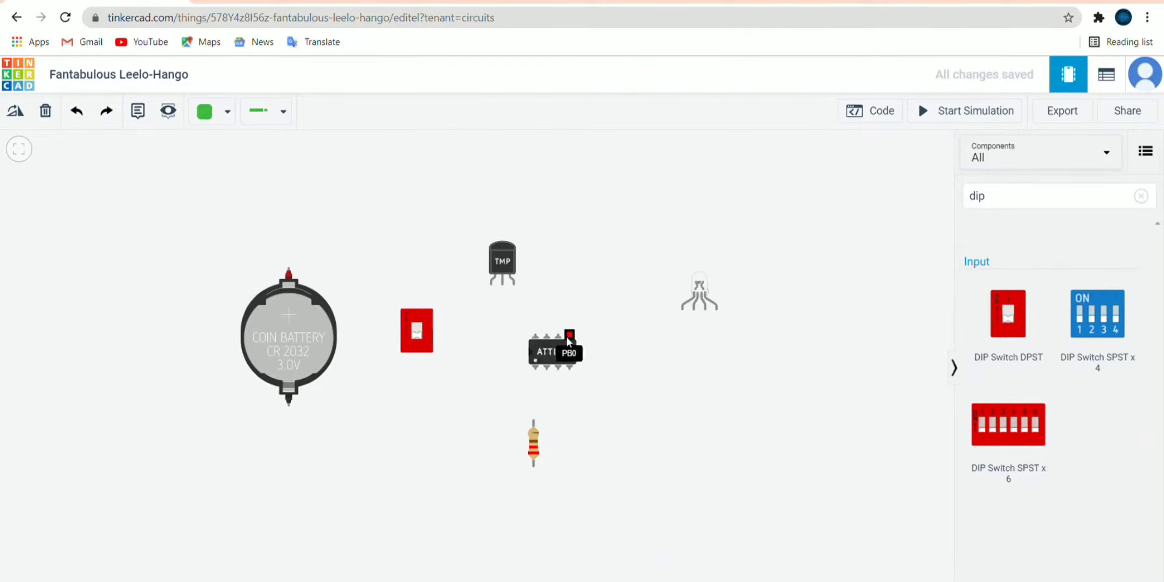
pyautogui.click(513, 283)
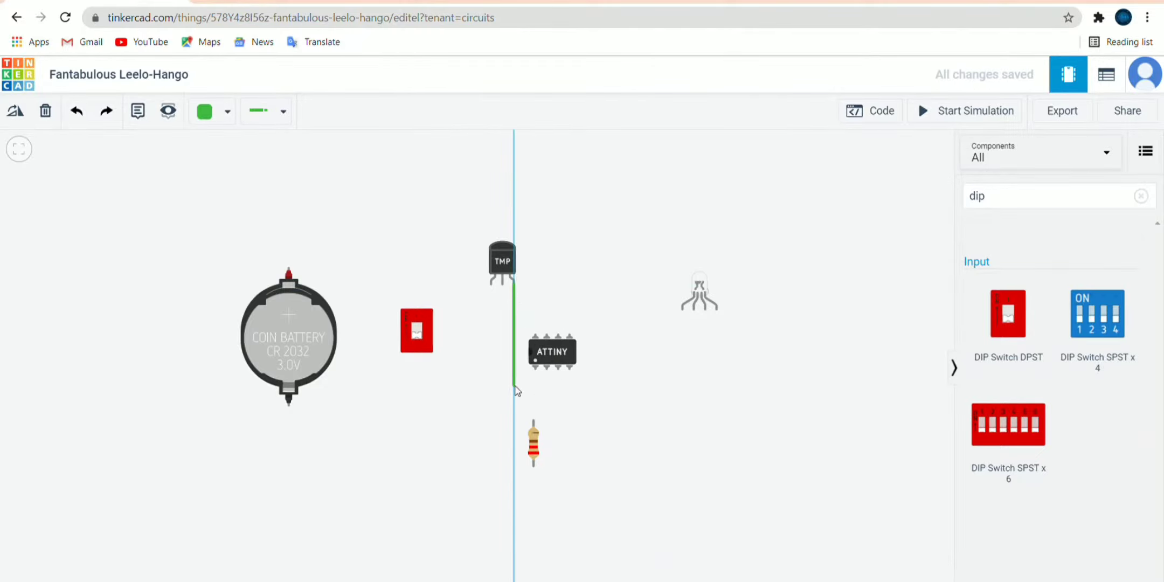
pyautogui.click(514, 385)
pyautogui.click(574, 386)
pyautogui.click(569, 368)
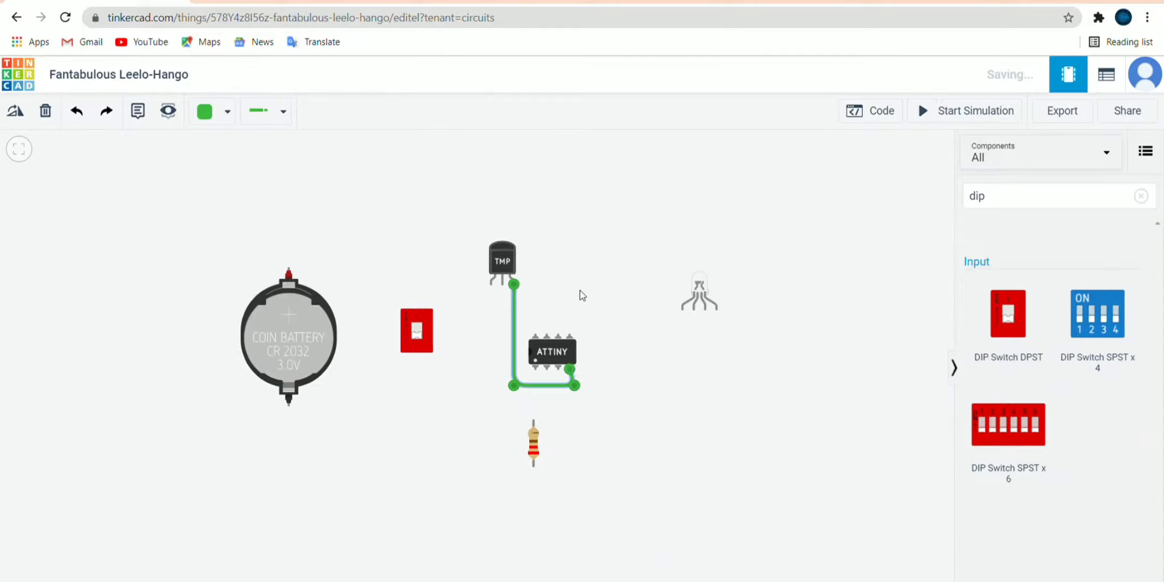
# - Run a red wire from the sensor's middle pin to the ATtiny's lower pin
pyautogui.click(226, 112)
pyautogui.click(222, 187)
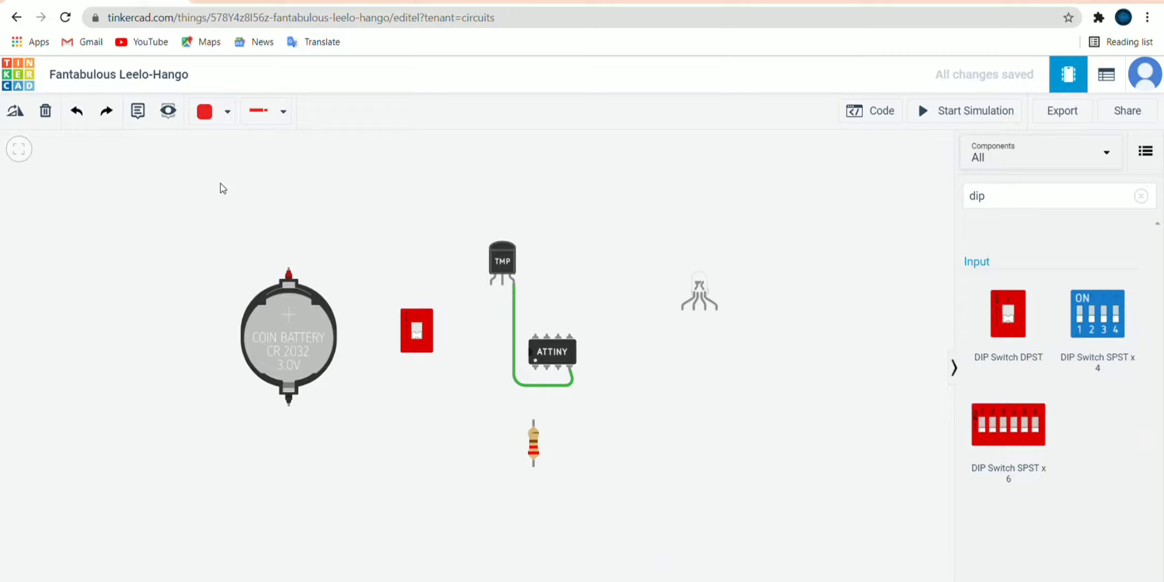
pyautogui.click(502, 280)
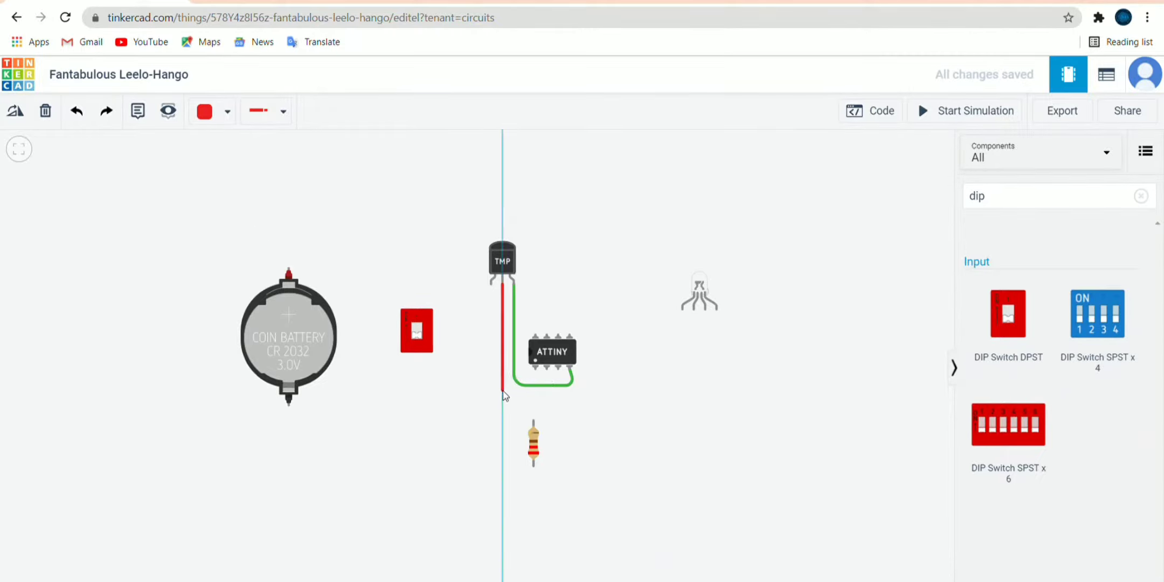
pyautogui.click(503, 389)
pyautogui.click(558, 369)
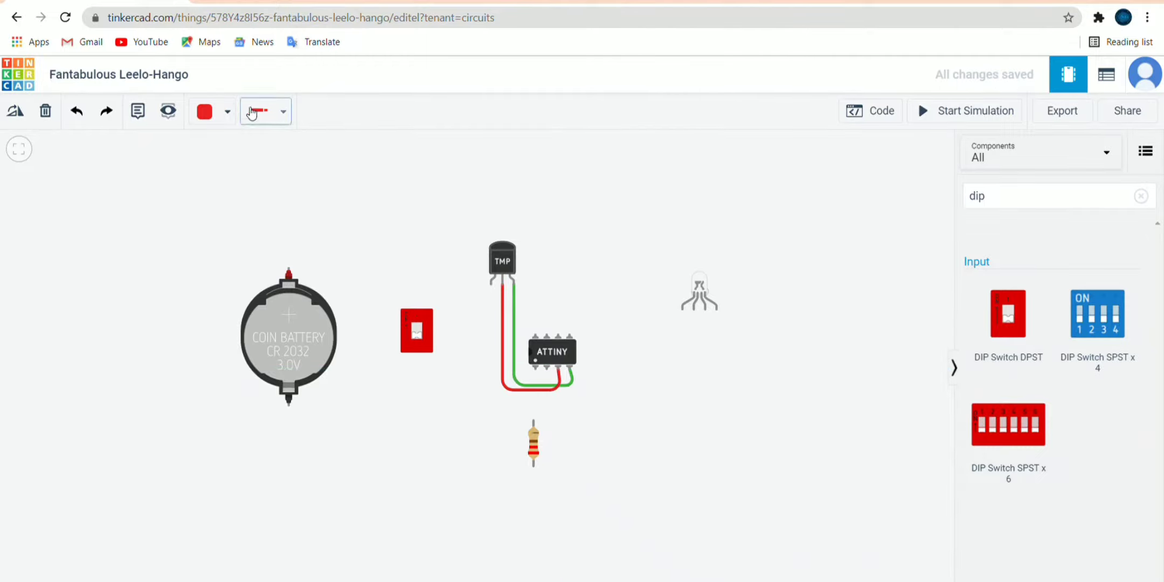
# - Connect the sensor's power pin to the ATtiny's top-left pin with an orange wire
pyautogui.click(226, 111)
pyautogui.click(223, 217)
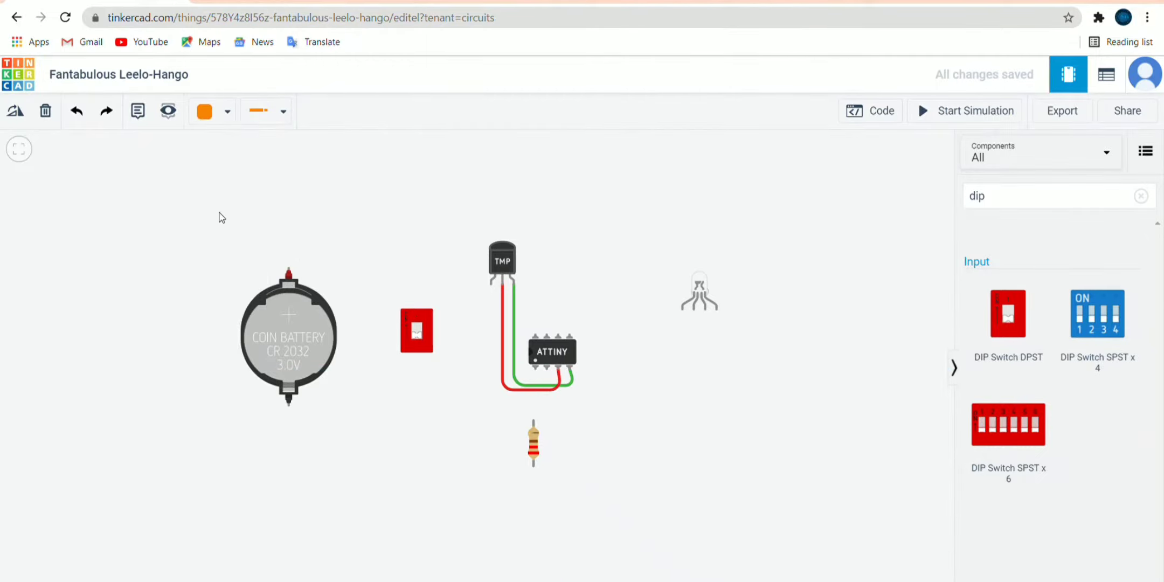
pyautogui.click(491, 280)
pyautogui.click(491, 321)
pyautogui.click(535, 336)
# - Connect two ATtiny top pins to two RGB LED legs with blue wires
pyautogui.click(227, 111)
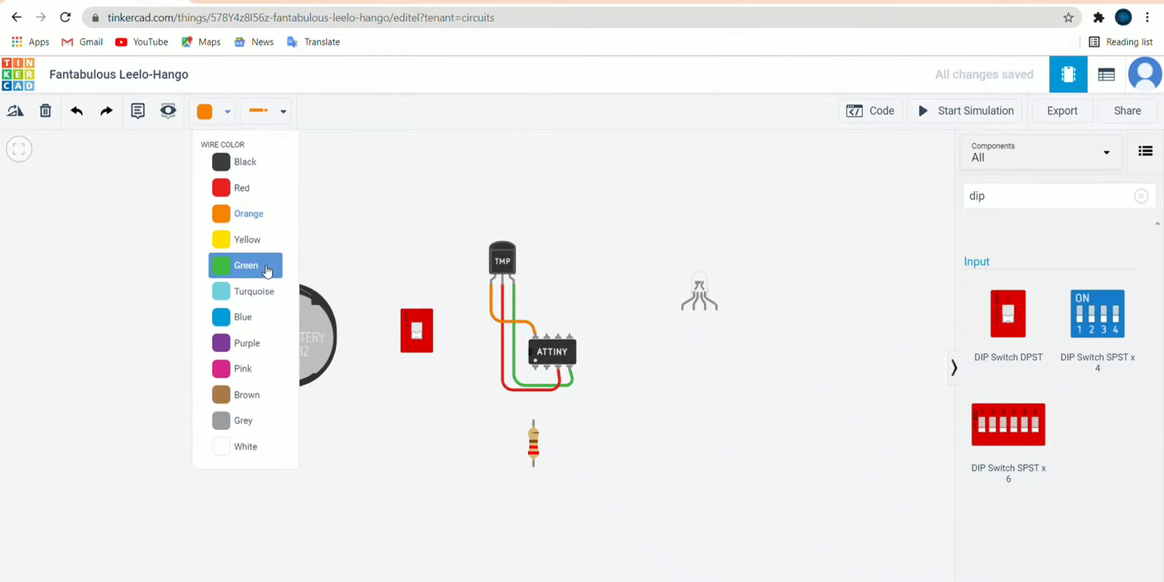
pyautogui.click(264, 265)
pyautogui.click(227, 112)
pyautogui.click(229, 317)
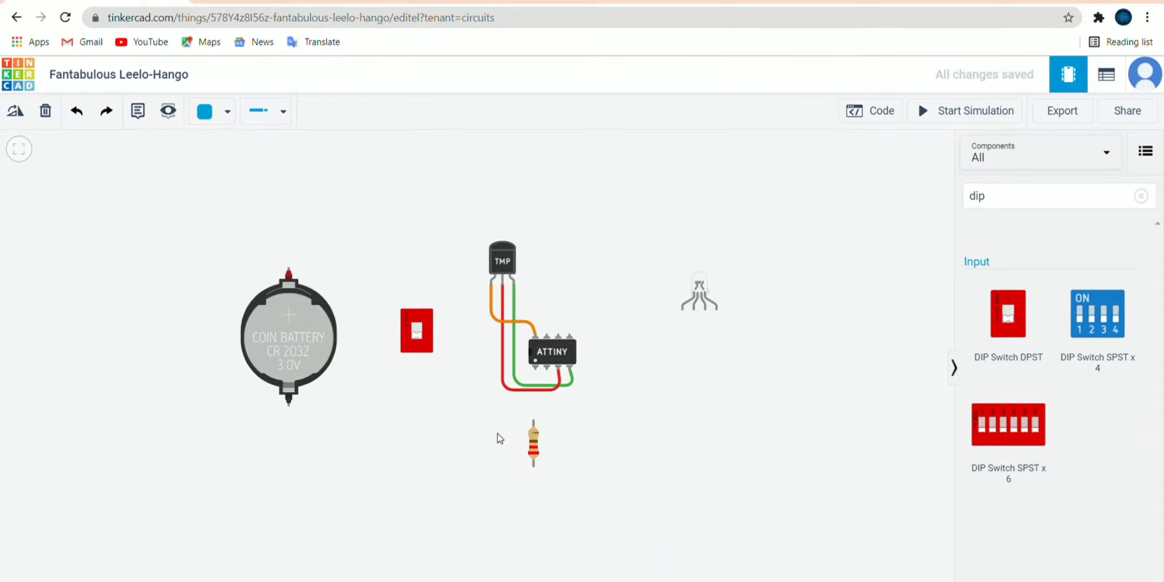
pyautogui.click(547, 337)
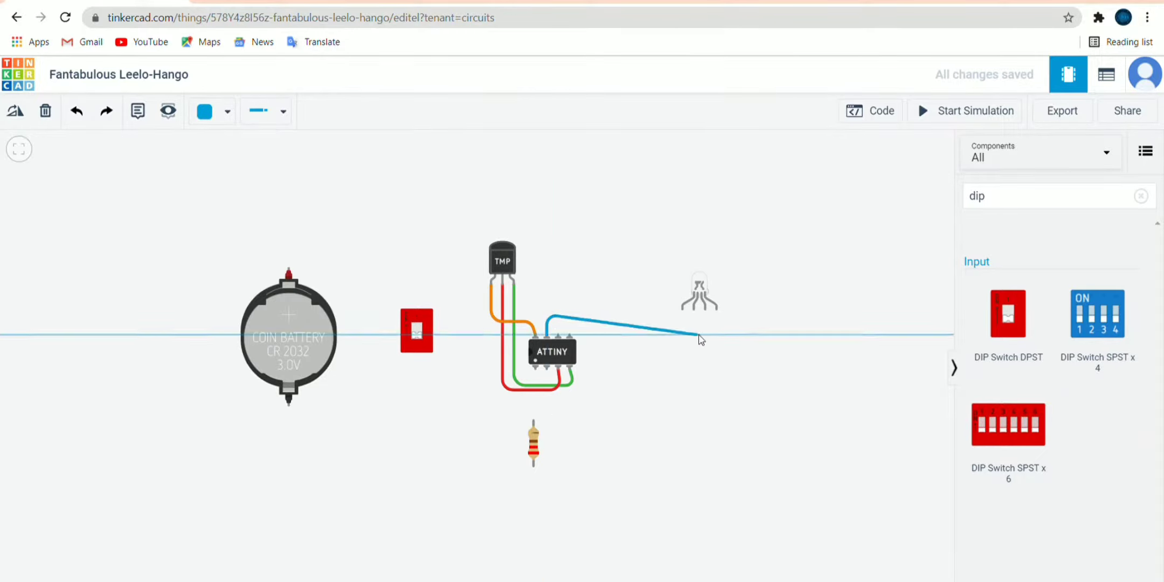
pyautogui.click(715, 308)
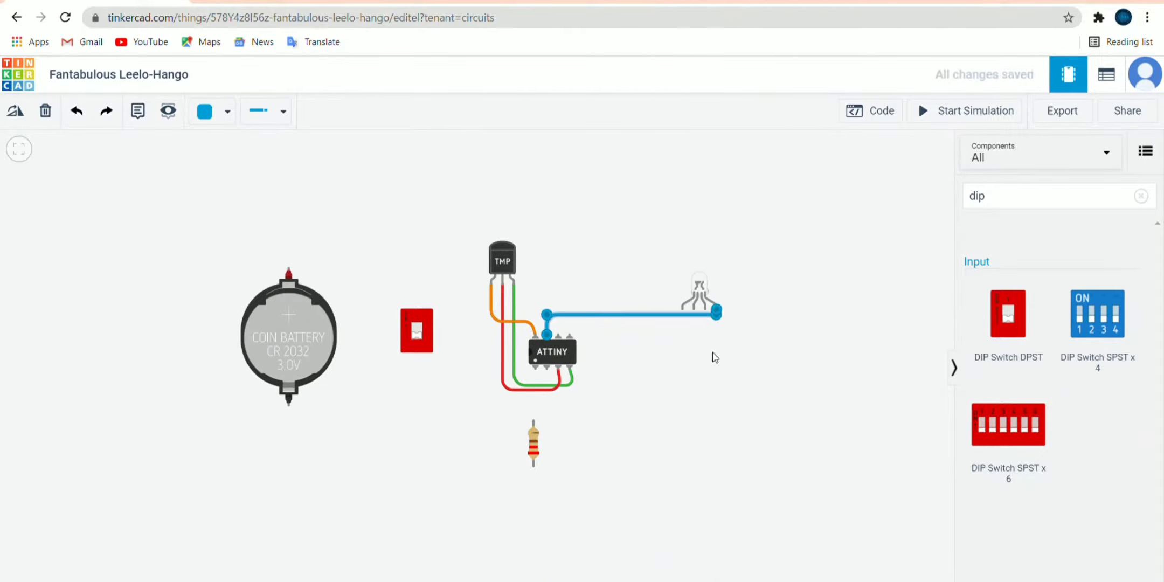
pyautogui.click(558, 334)
pyautogui.click(557, 322)
pyautogui.click(708, 322)
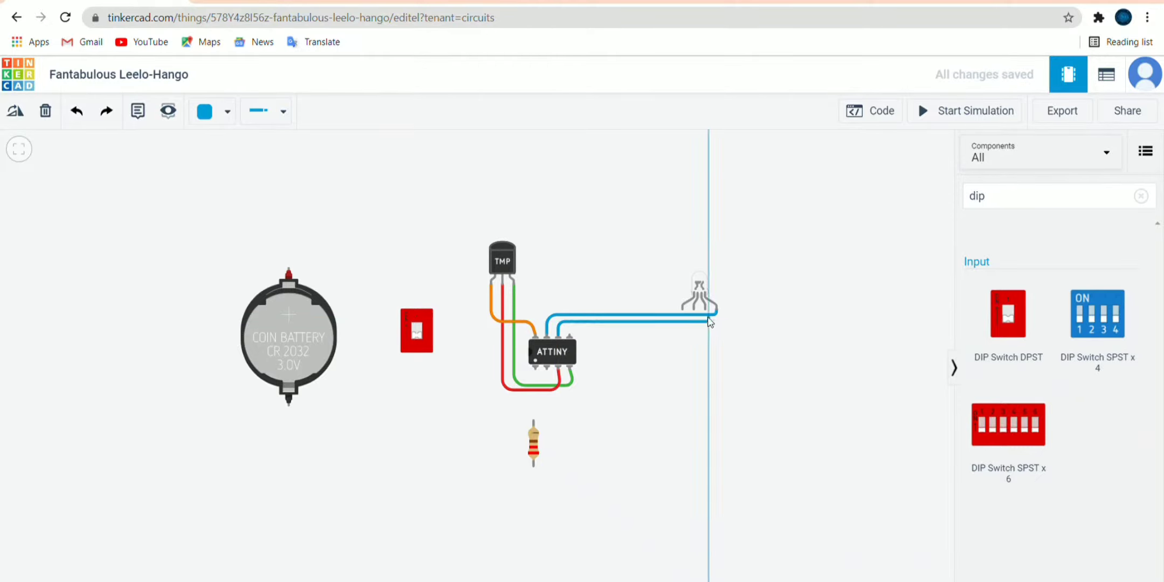
pyautogui.click(705, 308)
# - Run a blue wire from the LED's cathode leg to the resistor's top lead
pyautogui.click(568, 335)
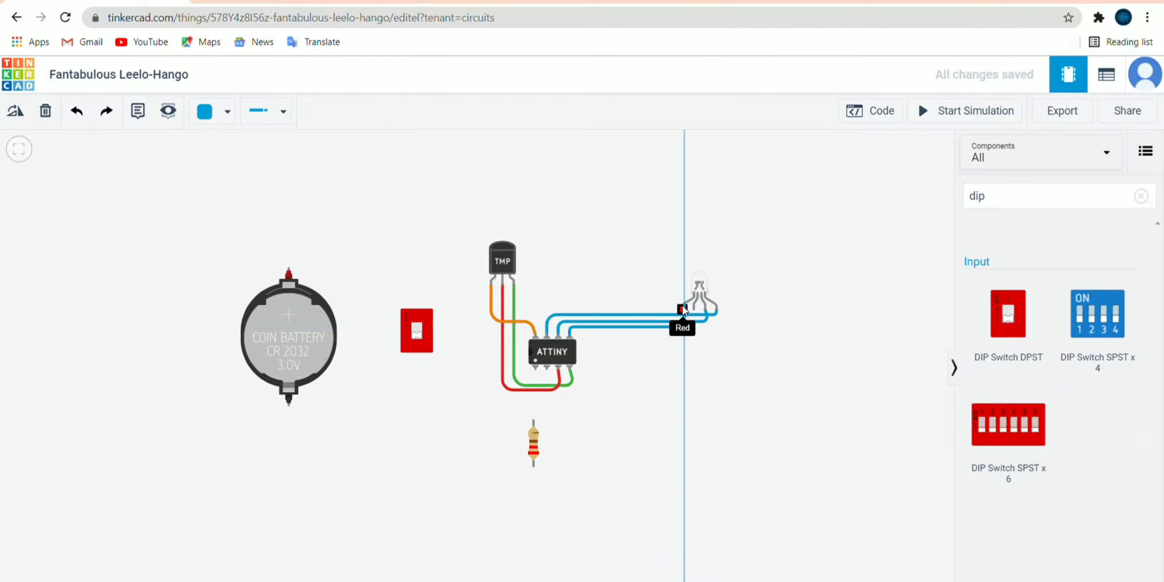
pyautogui.click(682, 325)
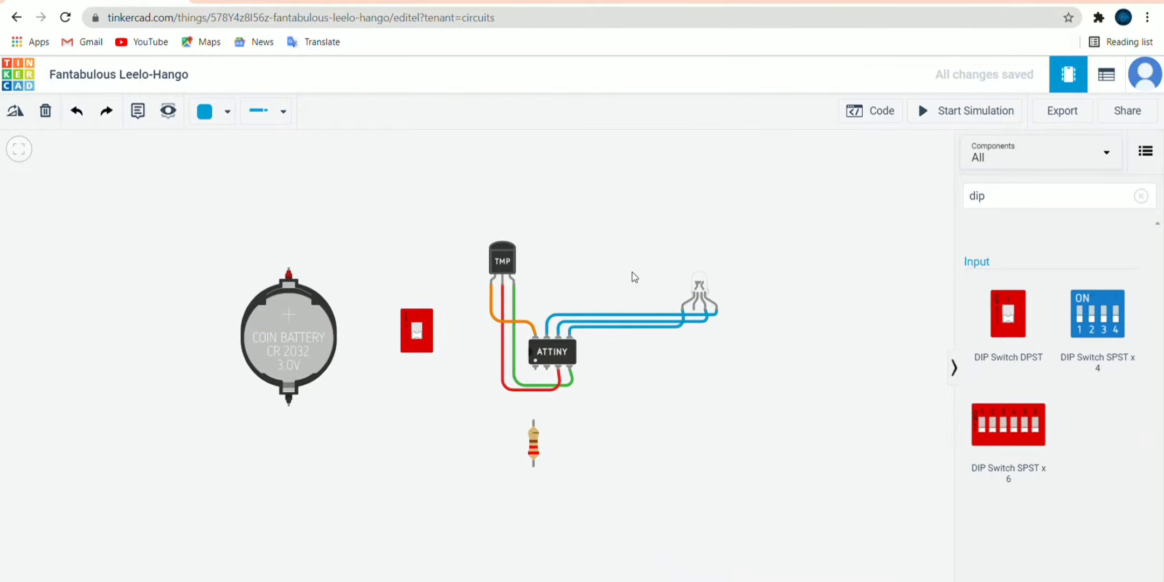
pyautogui.click(694, 310)
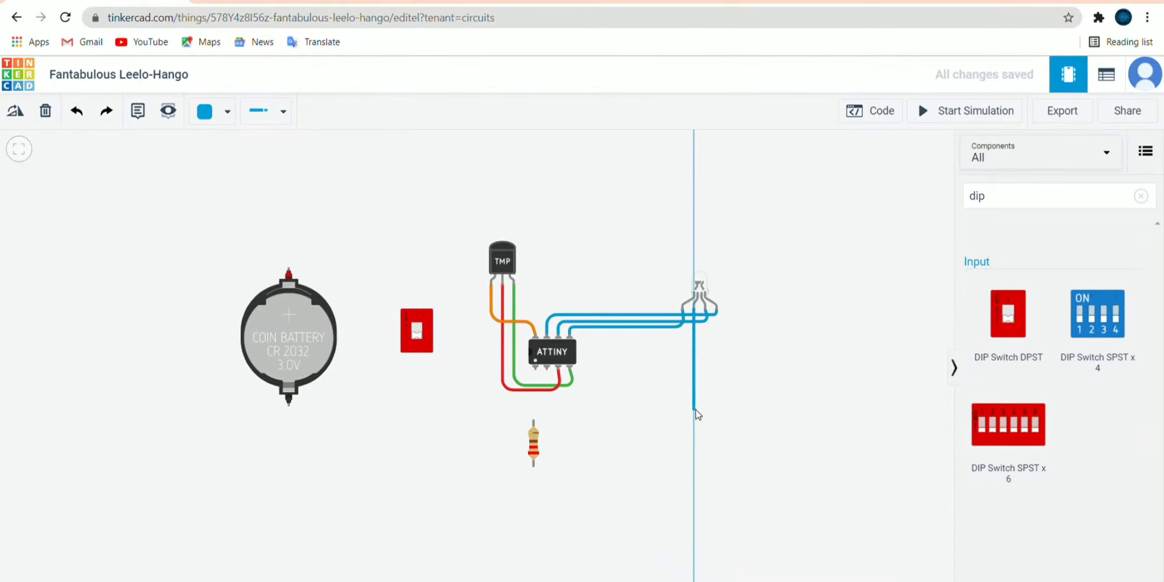
pyautogui.click(694, 408)
pyautogui.click(533, 409)
pyautogui.click(533, 424)
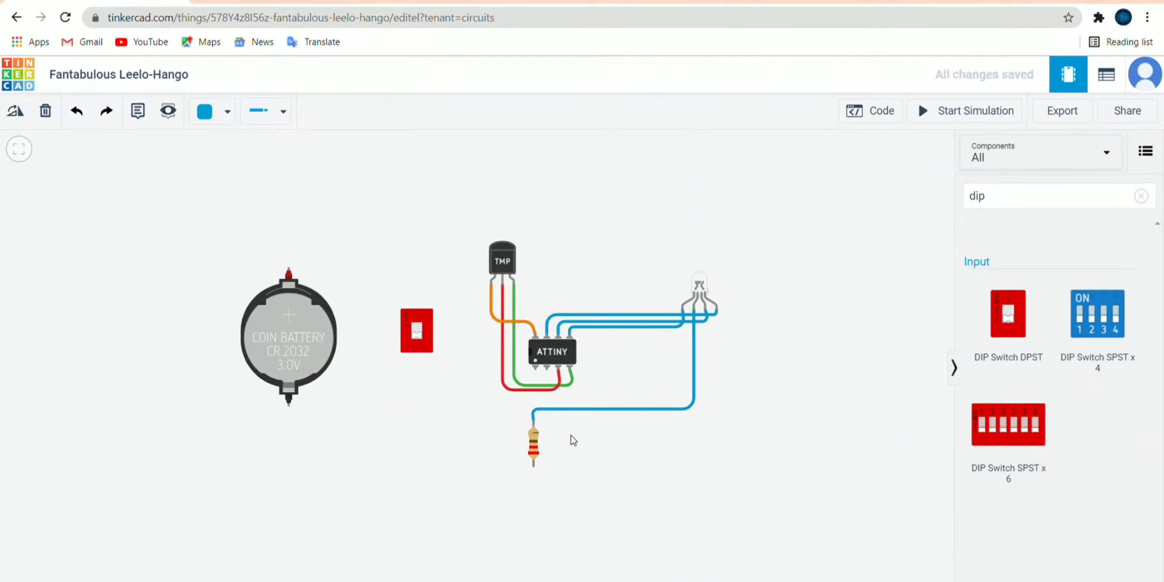
# - Route a blue wire from the resistor's bottom lead to the ATtiny's lower-right pin
pyautogui.click(533, 465)
pyautogui.click(533, 481)
pyautogui.click(509, 481)
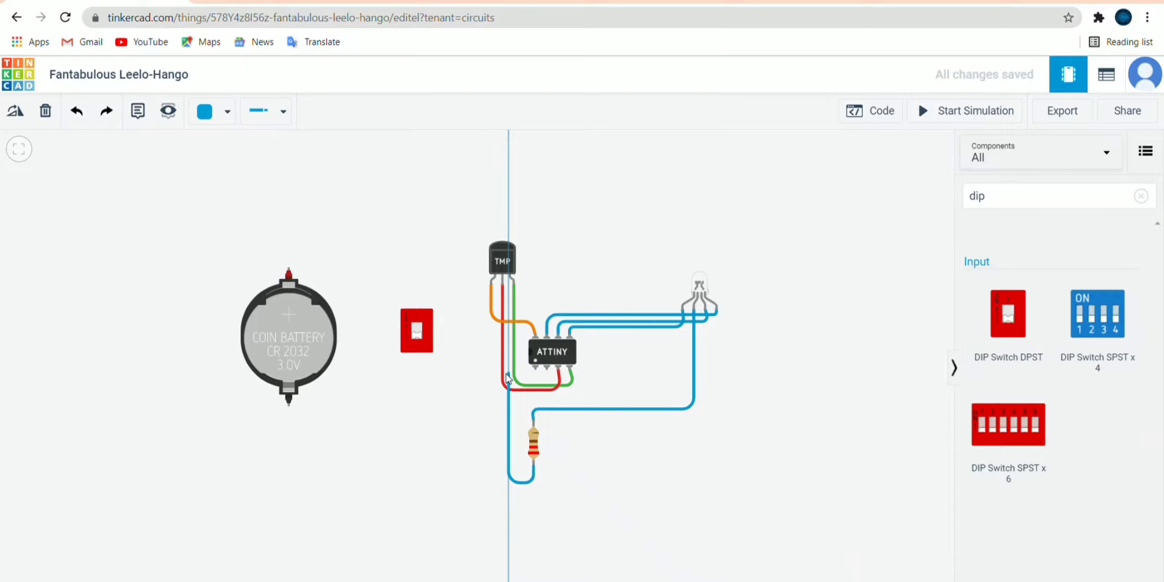
pyautogui.click(509, 372)
pyautogui.click(570, 369)
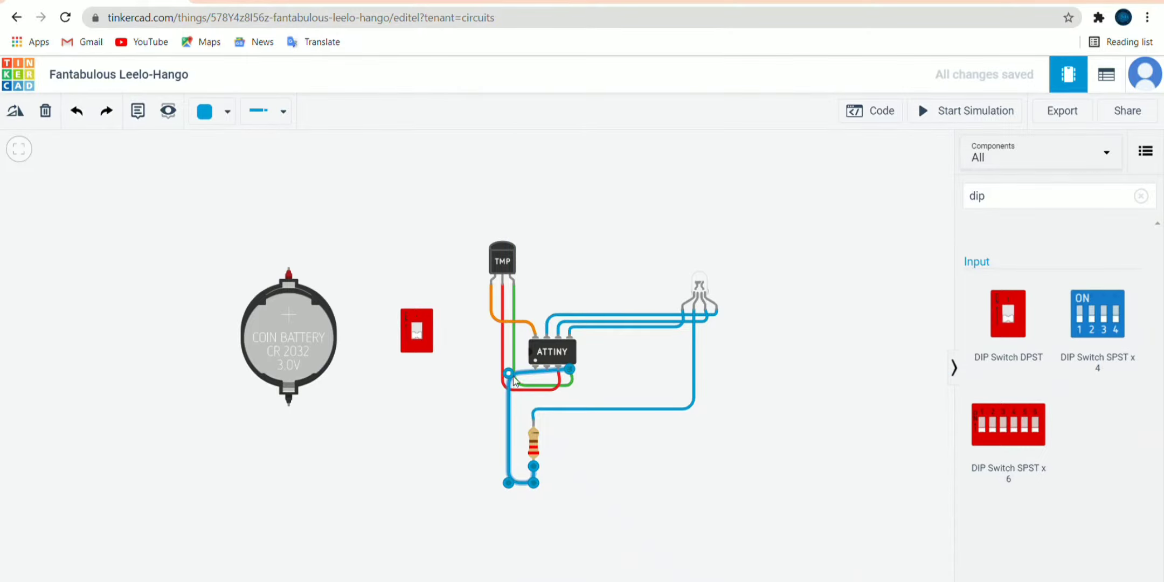
pyautogui.moveTo(513, 378); pyautogui.dragTo(512, 371)
pyautogui.click(475, 387)
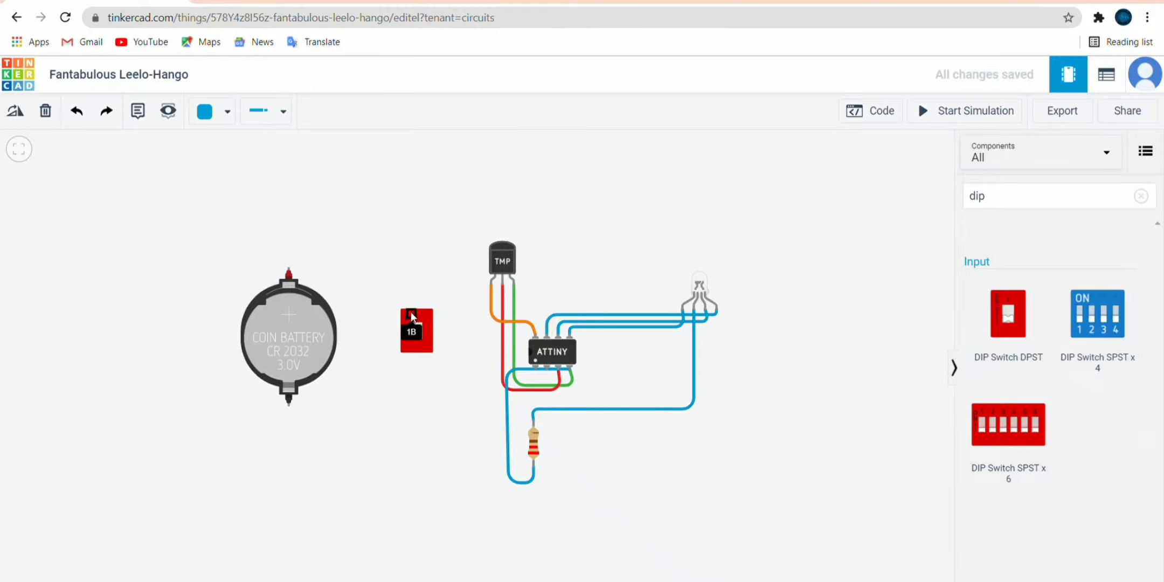
# - In purple, wire the battery's positive terminal through the DIP switch to the ATtiny's top-left pin
pyautogui.click(226, 112)
pyautogui.click(242, 338)
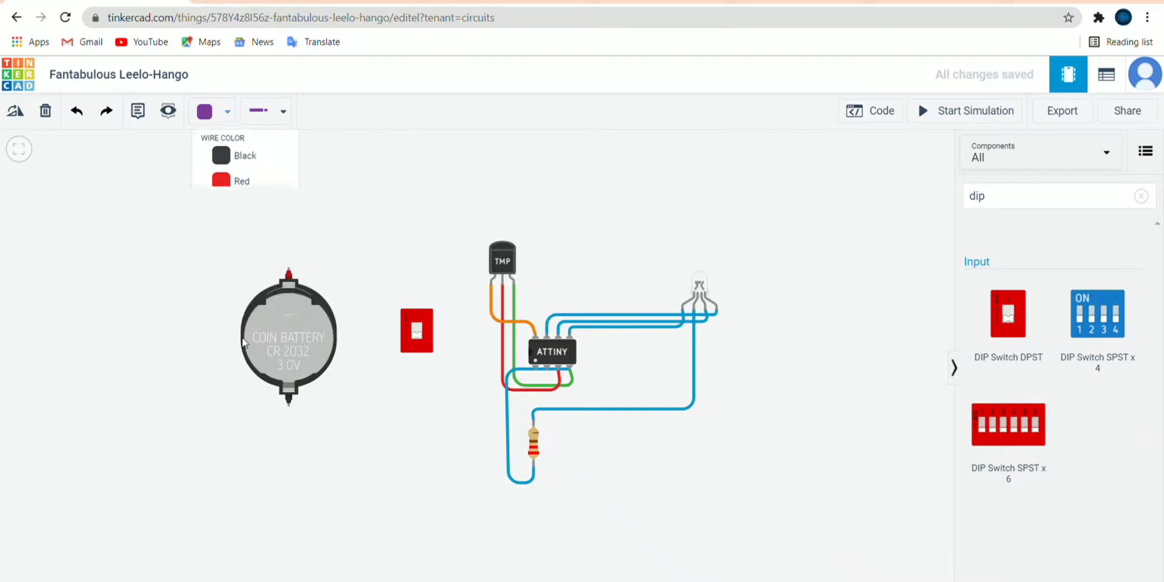
pyautogui.click(289, 276)
pyautogui.click(289, 237)
pyautogui.click(420, 238)
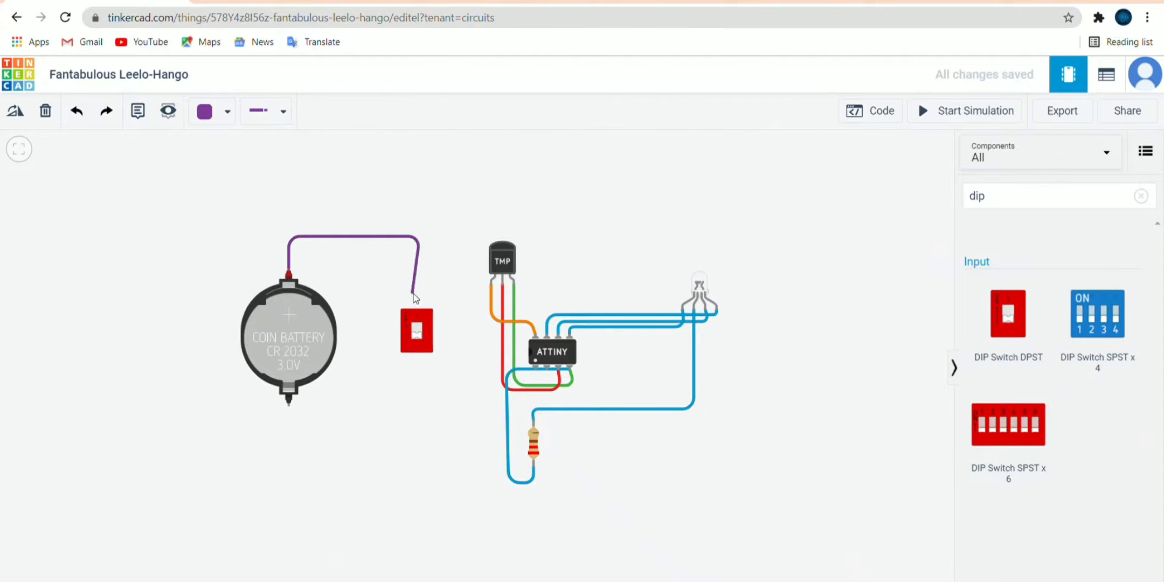
pyautogui.click(422, 312)
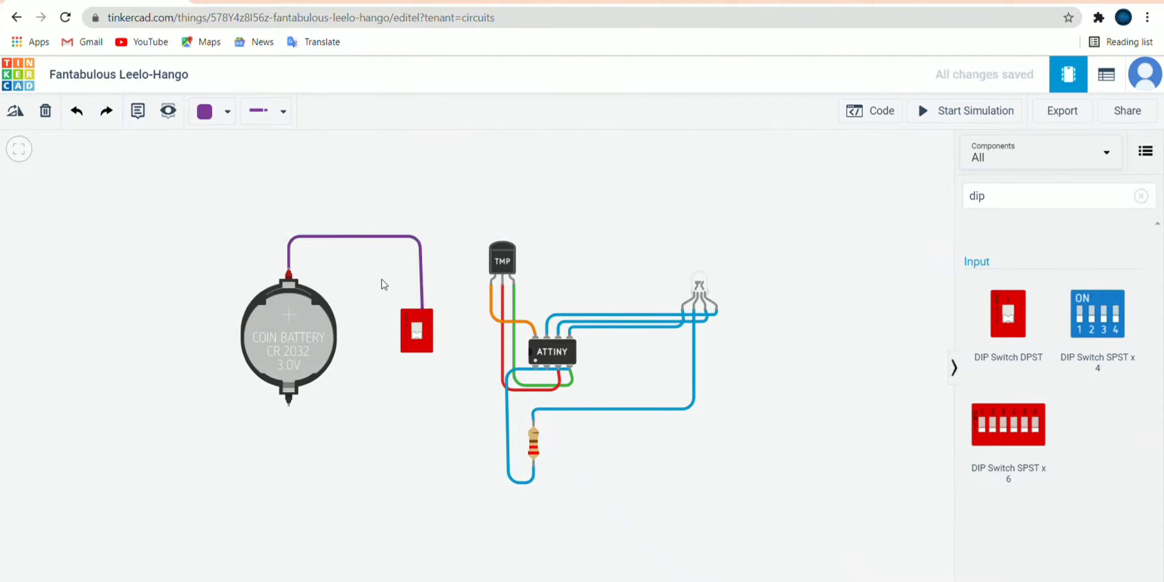
pyautogui.click(423, 348)
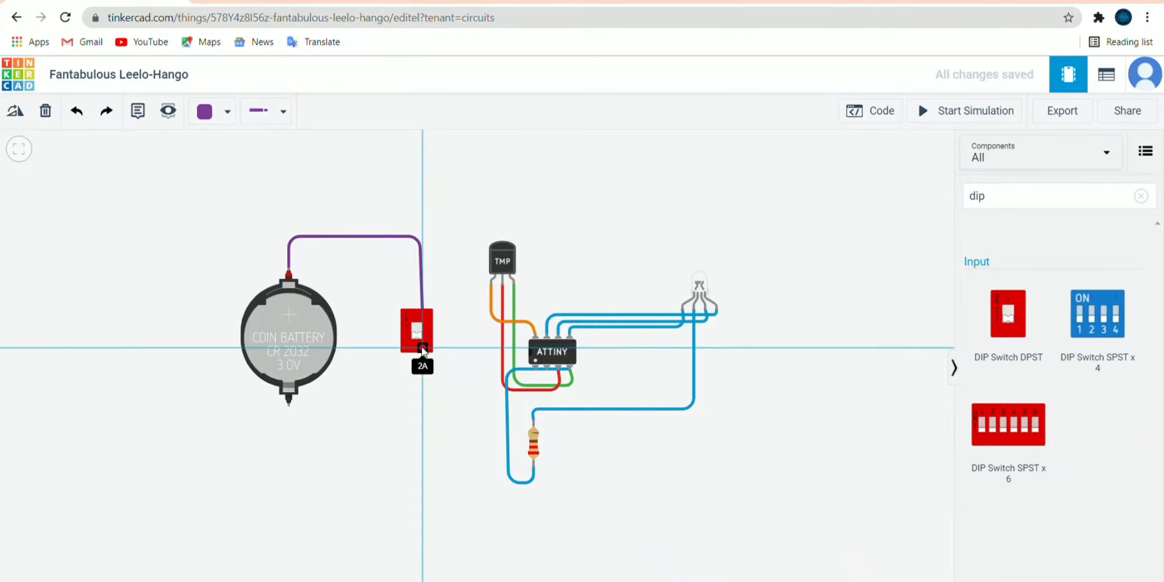
pyautogui.click(423, 369)
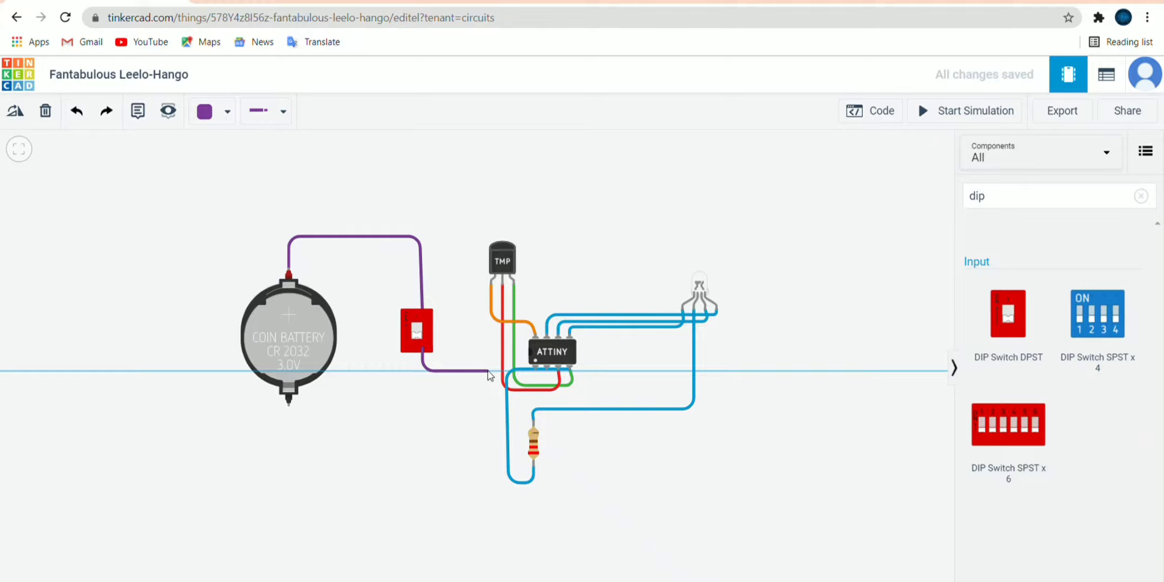
pyautogui.click(488, 371)
pyautogui.click(487, 330)
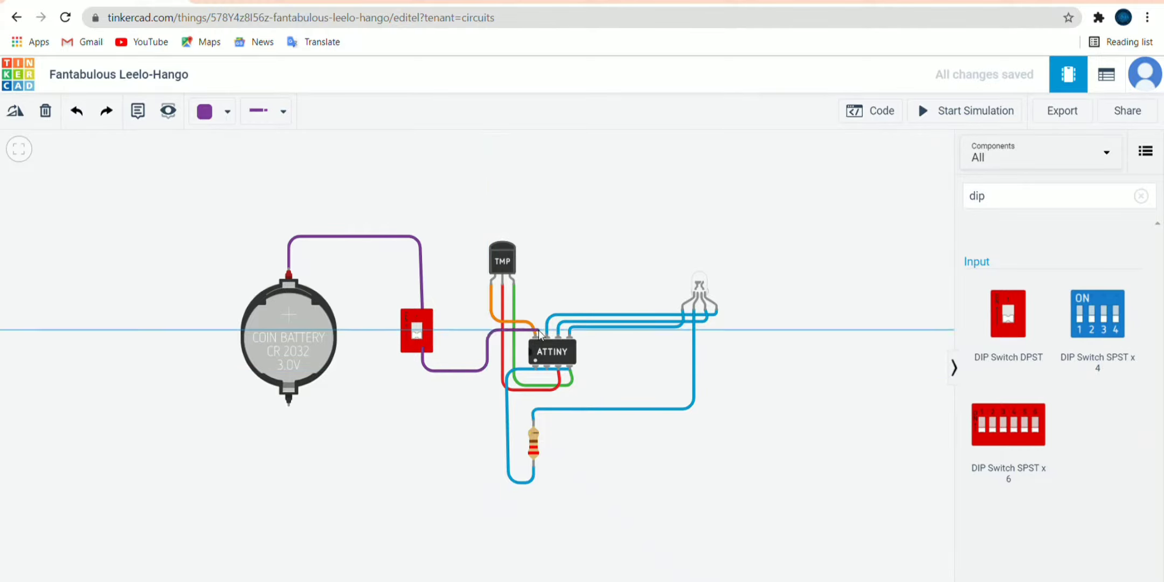
pyautogui.click(535, 336)
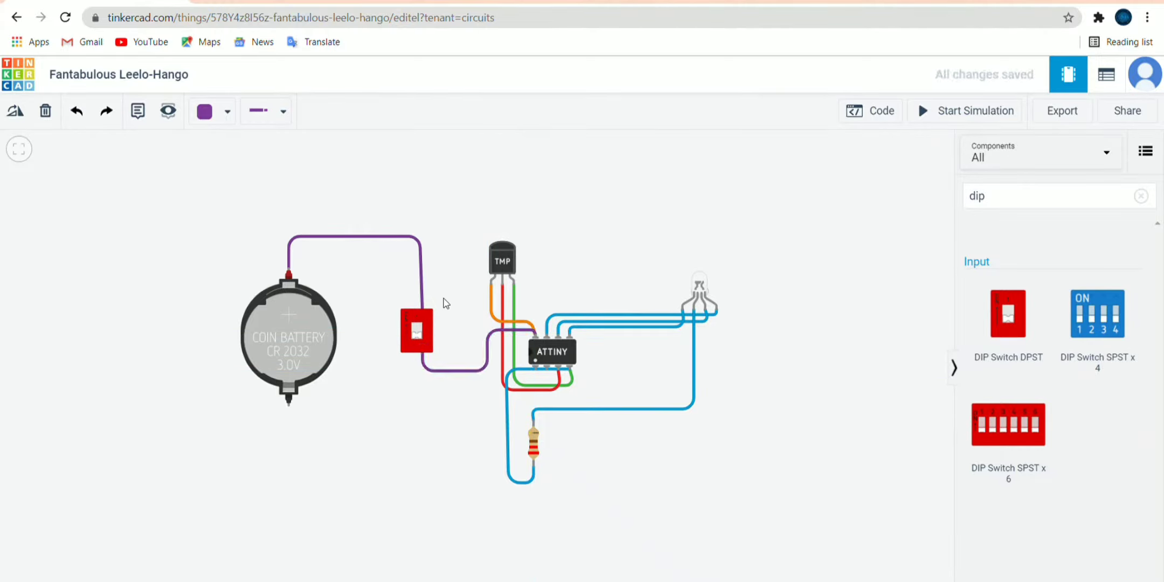
# - Run a purple ground wire from the battery's negative terminal to the ATtiny's lower-right pin
pyautogui.click(289, 401)
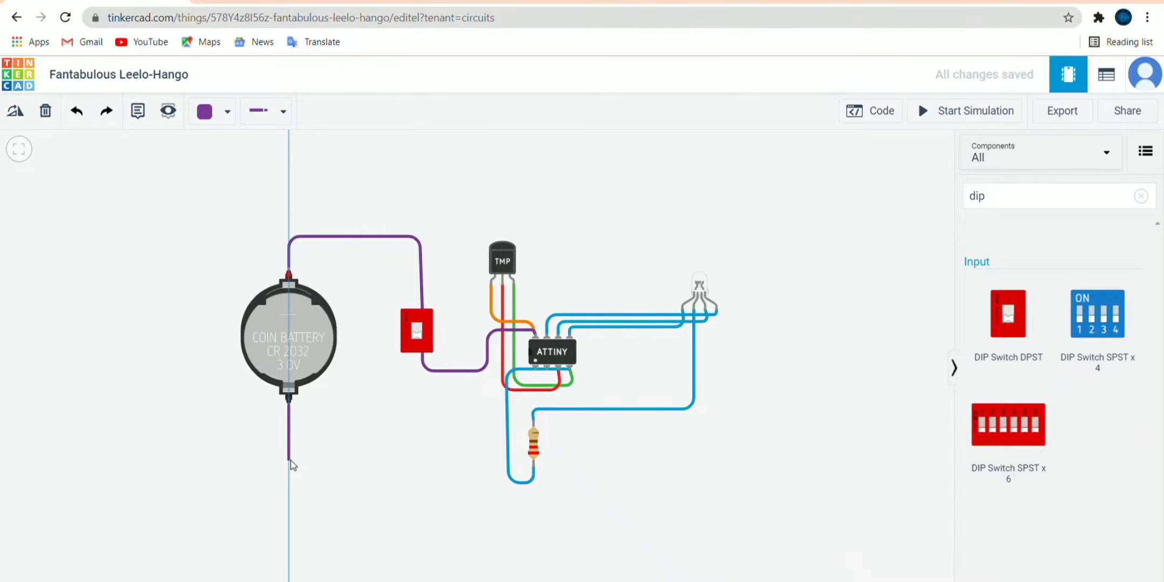
pyautogui.click(290, 458)
pyautogui.click(520, 456)
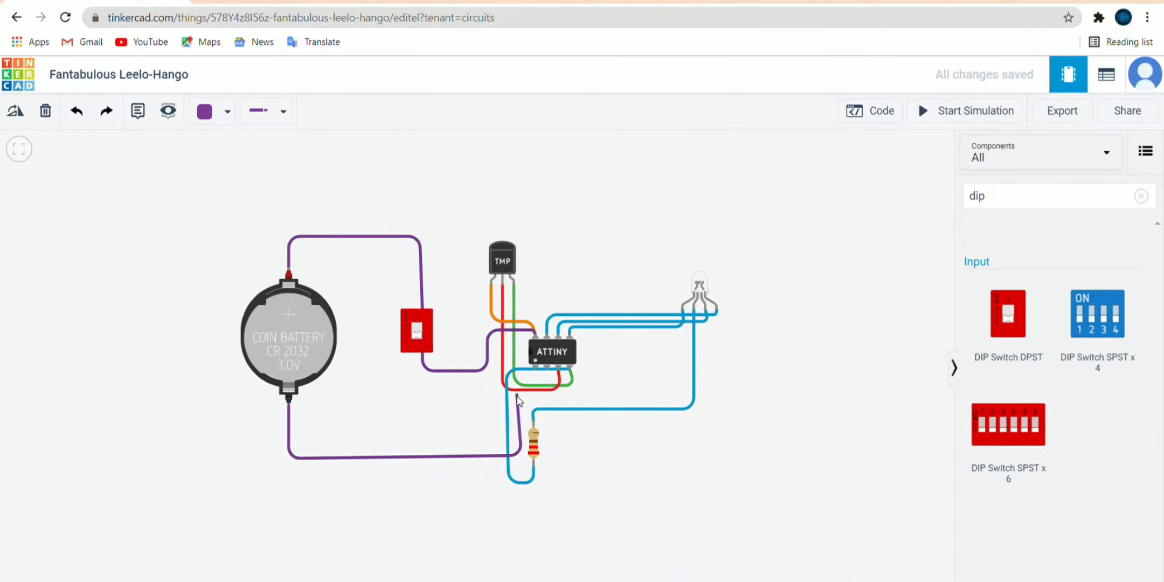
pyautogui.click(520, 399)
pyautogui.click(573, 400)
pyautogui.click(570, 368)
pyautogui.scroll(5, 712, 295)
pyautogui.scroll(-2, 353, 317)
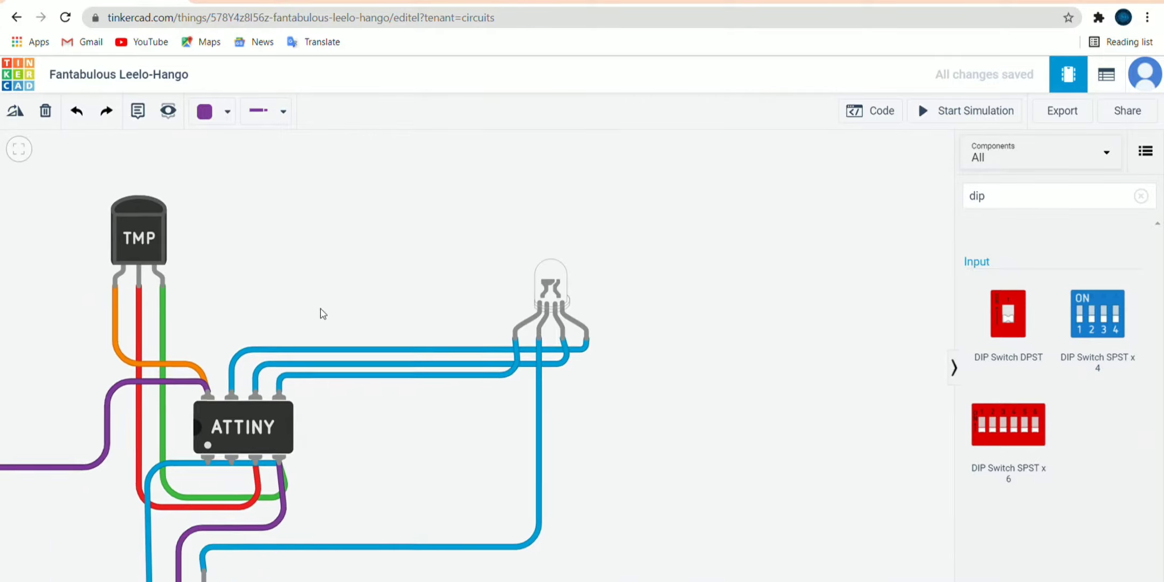
pyautogui.moveTo(322, 311); pyautogui.dragTo(634, 230)
pyautogui.scroll(-5, 631, 269)
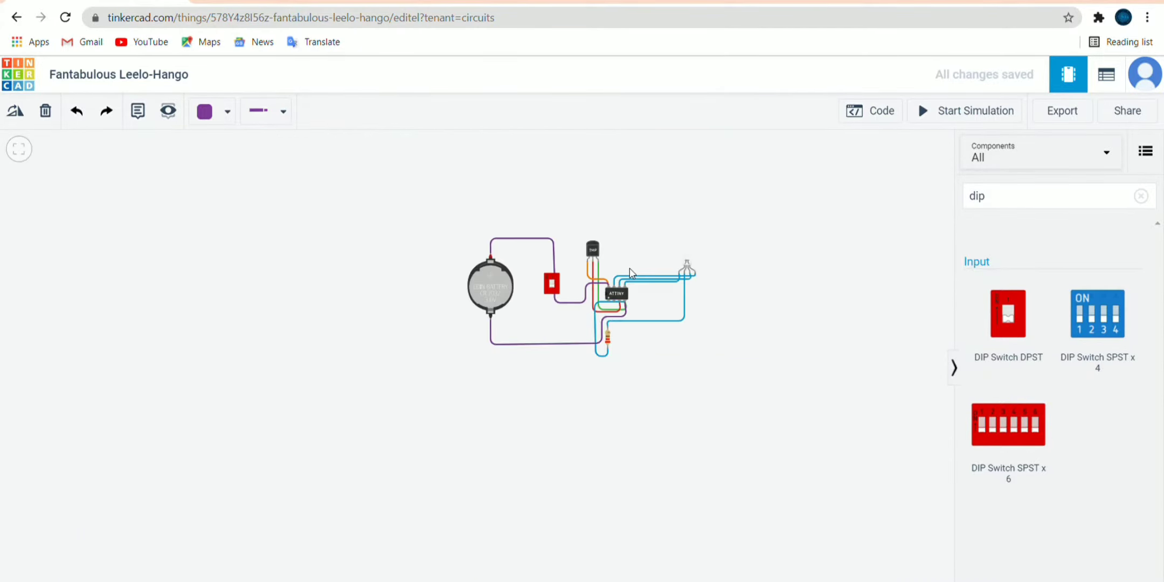
pyautogui.scroll(4, 629, 269)
# - Switch the ATtiny code editor from Blocks to Text and delete the default code
pyautogui.click(873, 111)
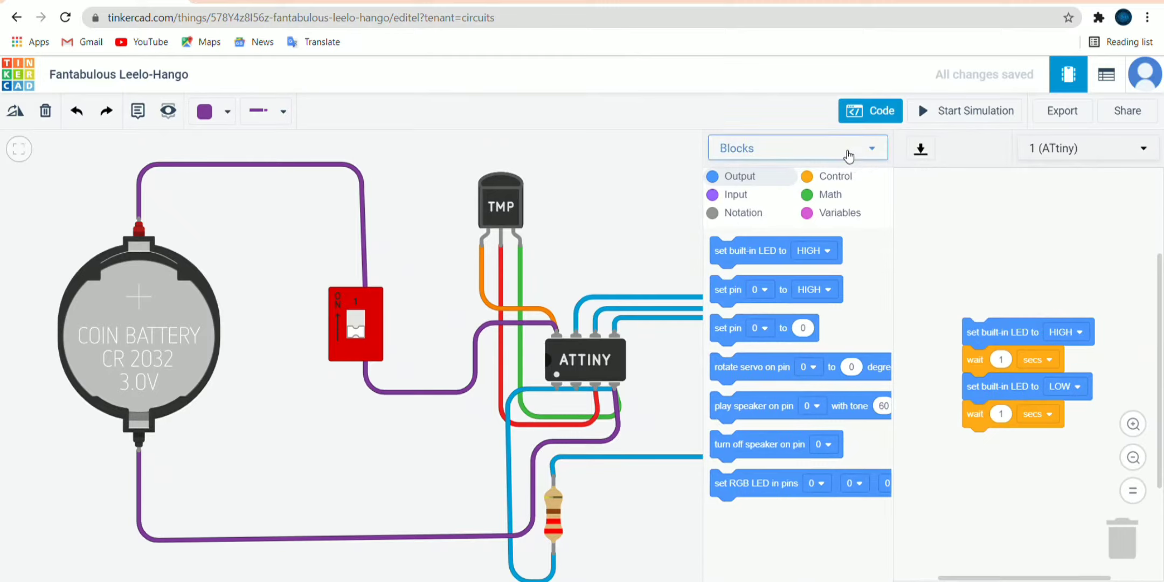
pyautogui.click(786, 149)
pyautogui.click(735, 214)
pyautogui.click(659, 238)
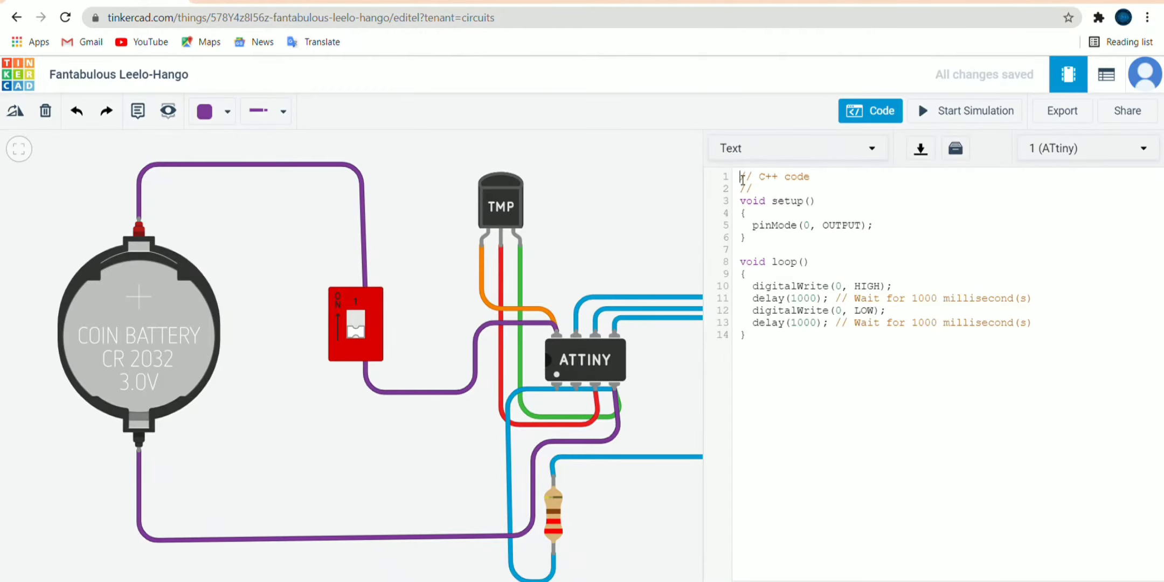
pyautogui.moveTo(739, 176); pyautogui.dragTo(946, 339)
pyautogui.click(948, 346)
pyautogui.hotkey('ctrl', 'BackSpace')
pyautogui.hotkey('ctrl', 'BackSpace')
pyautogui.hotkey('ctrl', 'BackSpace')
pyautogui.hotkey('ctrl', 'BackSpace')
pyautogui.hotkey('ctrl', 'BackSpace')
pyautogui.hotkey('ctrl', 'BackSpace')
pyautogui.hotkey('ctrl', 'BackSpace')
pyautogui.hotkey('ctrl', 'BackSpace')
pyautogui.hotkey('ctrl', 'BackSpace')
pyautogui.hotkey('ctrl', 'BackSpace')
pyautogui.hotkey('ctrl', 'BackSpace')
pyautogui.hotkey('ctrl', 'BackSpace')
pyautogui.hotkey('ctrl', 'BackSpace')
pyautogui.hotkey('ctrl', 'BackSpace')
pyautogui.hotkey('ctrl', 'BackSpace')
pyautogui.hotkey('ctrl', 'BackSpace')
pyautogui.hotkey('ctrl', 'BackSpace')
pyautogui.hotkey('ctrl', 'BackSpace')
pyautogui.hotkey('ctrl', 'BackSpace')
pyautogui.hotkey('ctrl', 'BackSpace')
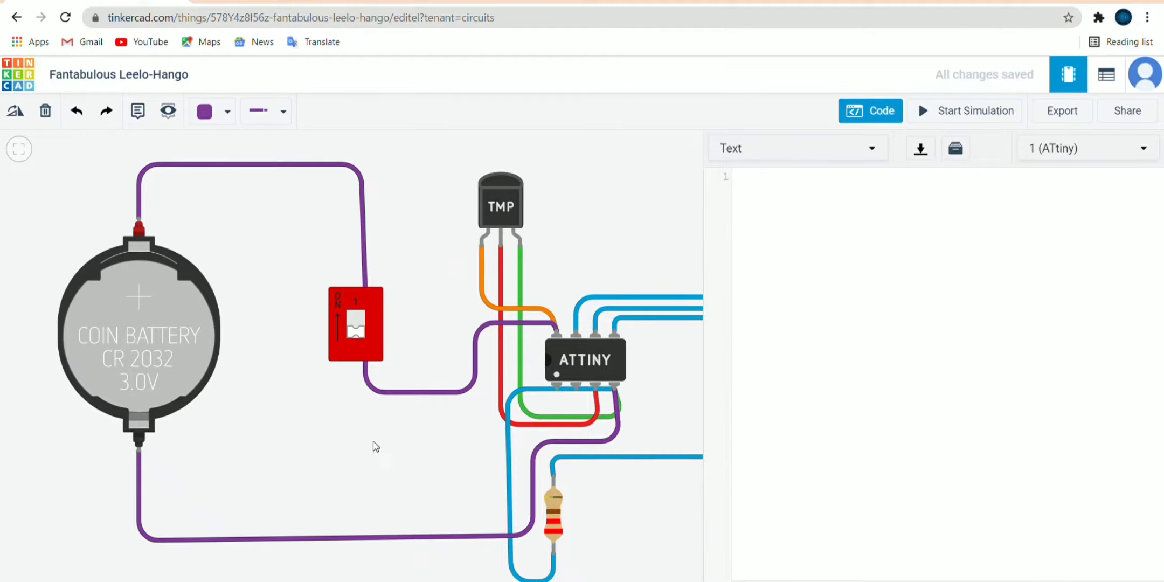
# - Paste the temperature-to-colour program in three parts, including the voltage and temperature calculations
pyautogui.write('/* Lets start */ const float baselineTem = 20.0; const int sensorPin = A2, redPin = 0, bluePin = 1, greenPin = 2; float temp; // color arrays // format: color[] = {R, G, B}; bool yellow[] = {1, 1, 0}, red[] = {1, 0, 0}, green[] = {0, 1, 0}, blue[] = {0, 0, 1}, white[] = {1, 1, 1}, cyan[] = {0, 1, 1}, off[] = {0, 0, 0}; void setup() { pinMode(redPin, OUTPUT); pinMode(bluePin, OUTPUT); pinMode(greenPin, OUTPUT); pinMode(5, OUTPUT); digitalWrite(5, HIGH); } void loop() { readSensor(); colorConditions(); } void colorConditions(){ /* blink white*/ if(temp <= 9) ledControlBlink(white); /* blink red */ if(temp >= 35) ledControlBlink(red); /* white */ if(temp >=10 && temp <= 14.0) ledControl(white); /* cyan */ if(temp >= 15.0 && temp <=20.0) ledControl(cyan); /* green */ if(temp >= 21 && temp <=24) ledControl(green); /* yellow */ if(temp >=25 && temp <=29) ledControl(yellow); /* red */ if(temp >= 30) ledControl(red);')
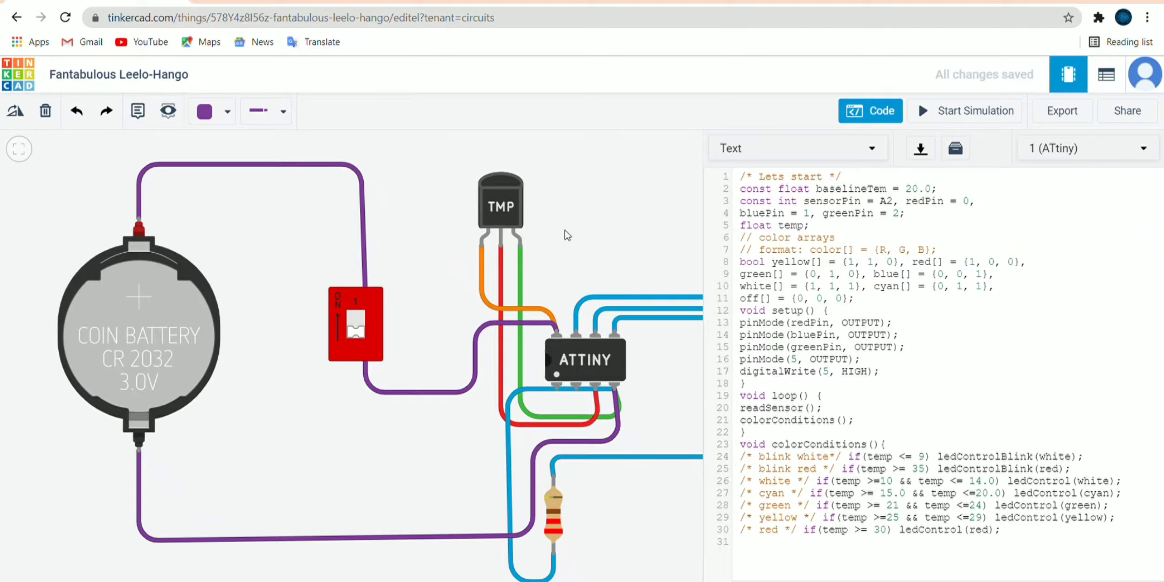
pyautogui.click(805, 517)
pyautogui.write(') //takes a boolean array for each RGB value. void ledControl(bool color[]) { digitalWrite (redPin, color[0]); digitalWrite (greenPin, color[1]); digitalWrite (bluePin, color[2]); } void ledControlBlink(bool color[]) {ledControl(color); delay(500); ledControl(off); delay(500); } //reads data, converts to degree celsius void readSensor() { int sensor = analogRead(sensorPin);')
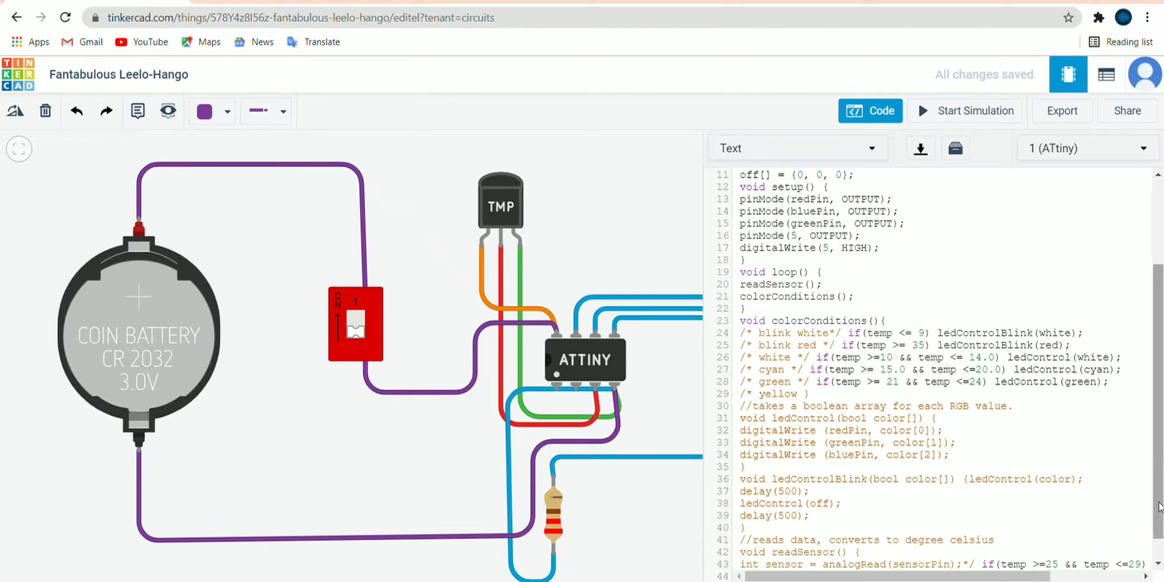
pyautogui.scroll(-1, 864, 560)
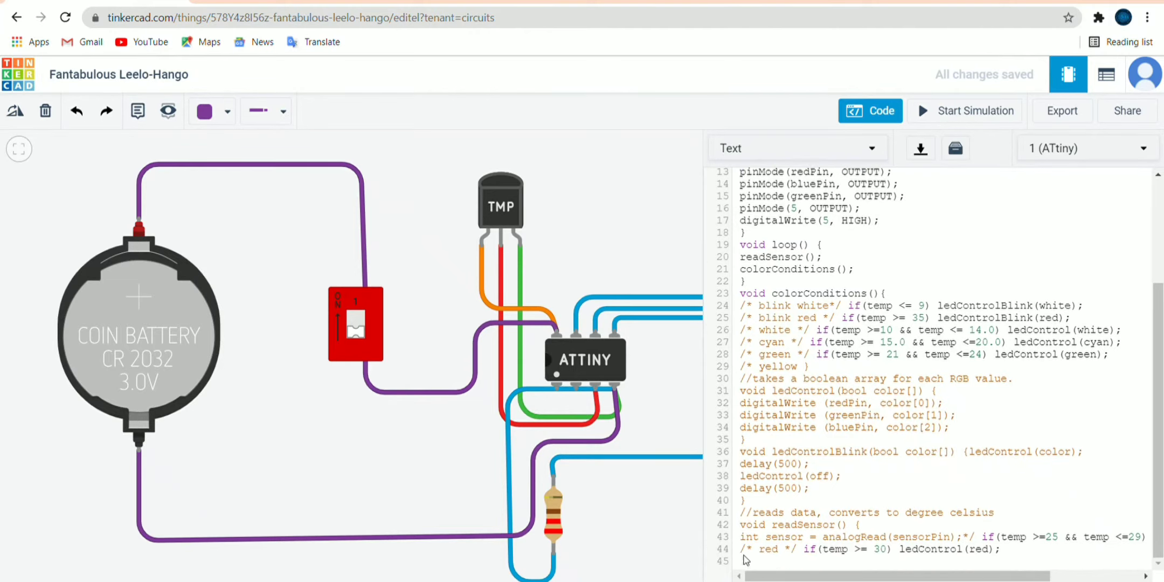
pyautogui.write('int sensor = analogRead(sensorPin); float volt = sensor *3.0; volt /= 1024.0; temp = (volt -0.5) *')
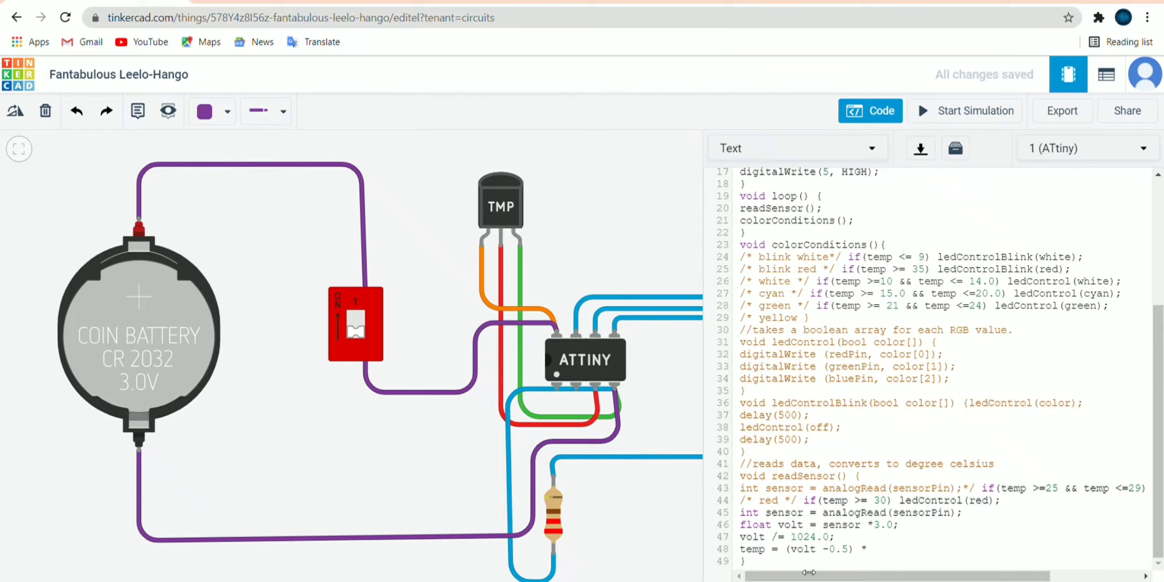
# - Review the sketch from the top in the code editor, then hide the serial monitor
pyautogui.scroll(4, 893, 261)
pyautogui.scroll(-1, 899, 378)
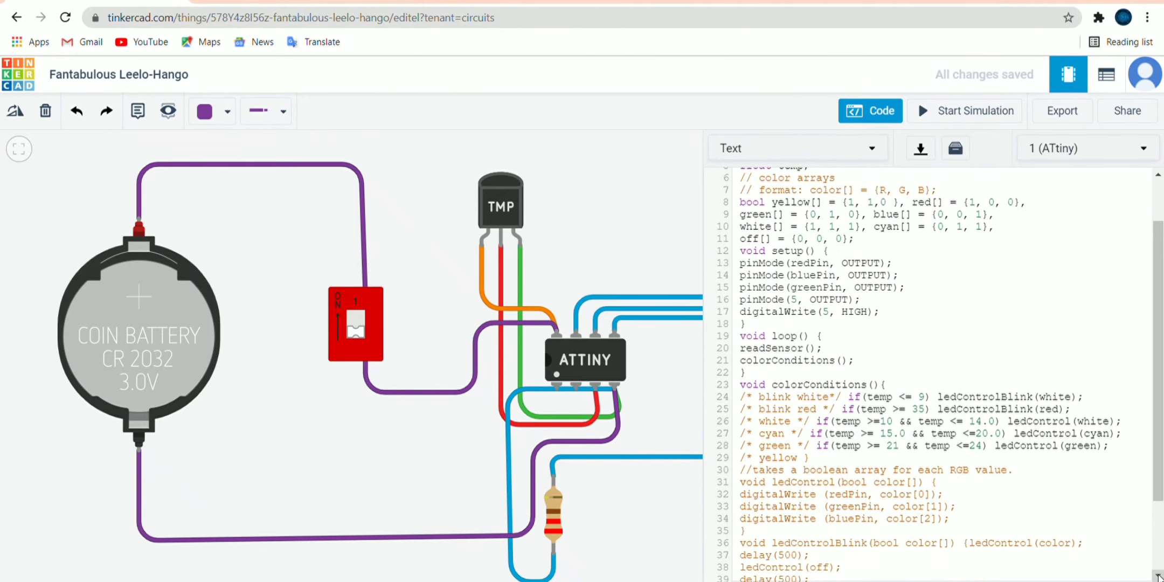
pyautogui.click(1158, 577)
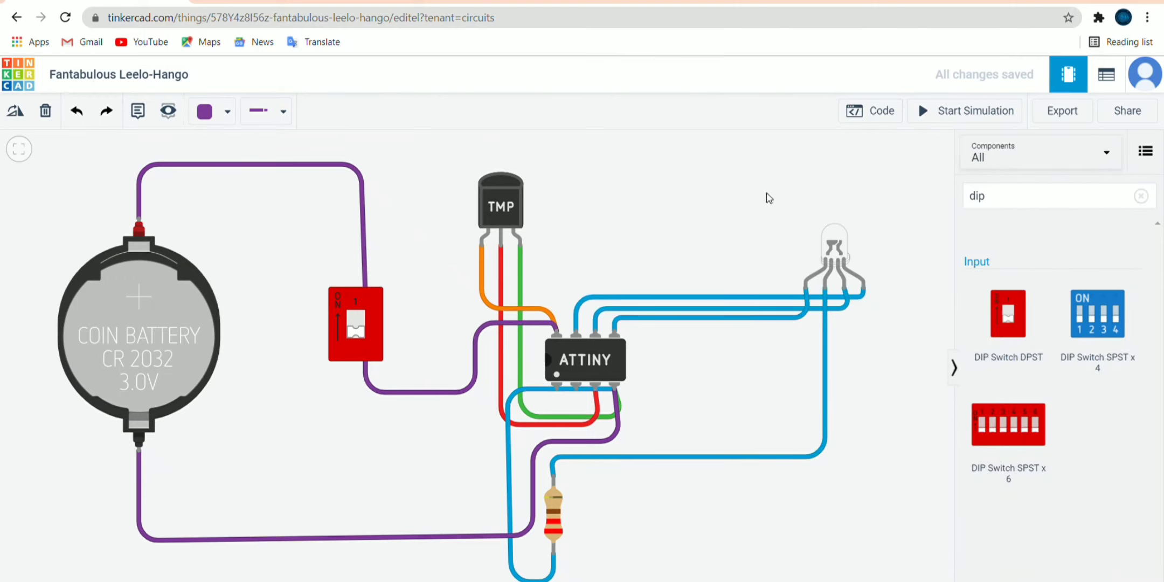
pyautogui.click(874, 111)
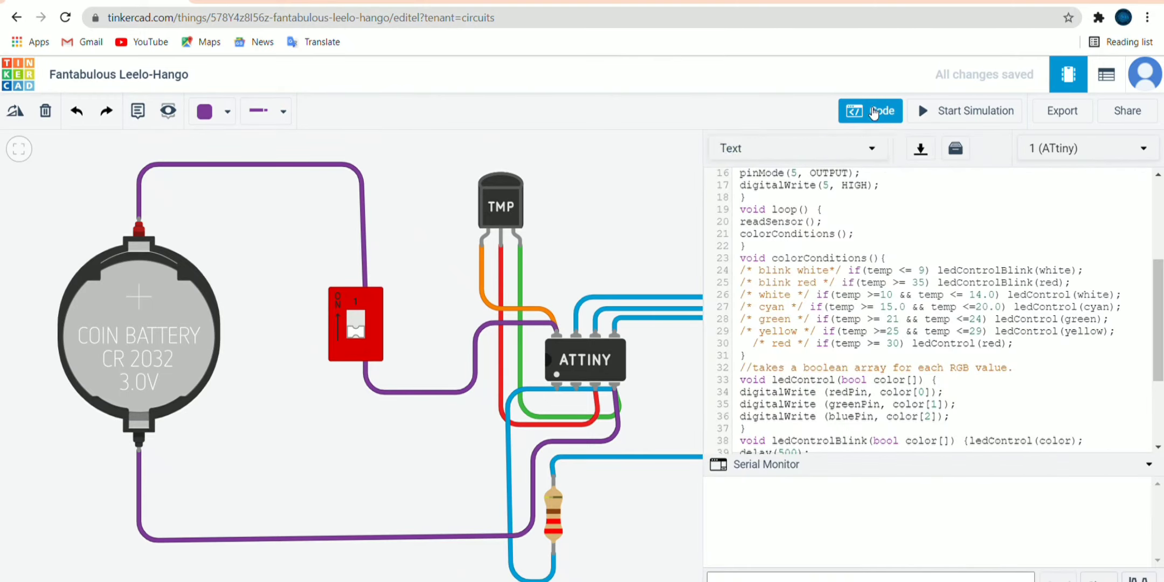
pyautogui.click(1157, 186)
pyautogui.click(731, 224)
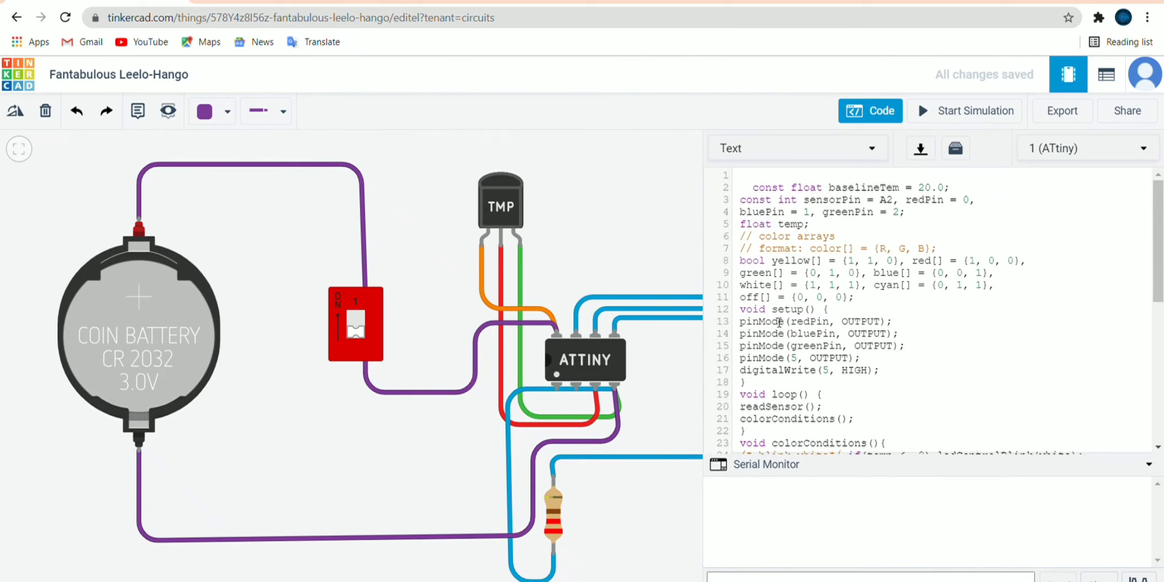
pyautogui.scroll(-6, 747, 345)
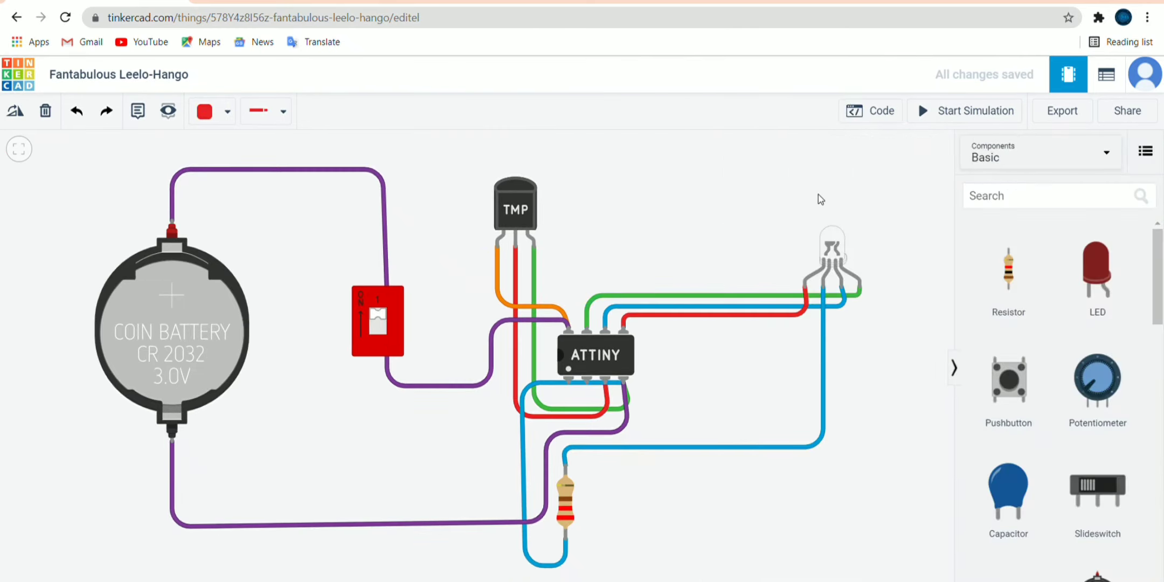
pyautogui.click(887, 109)
pyautogui.click(1159, 469)
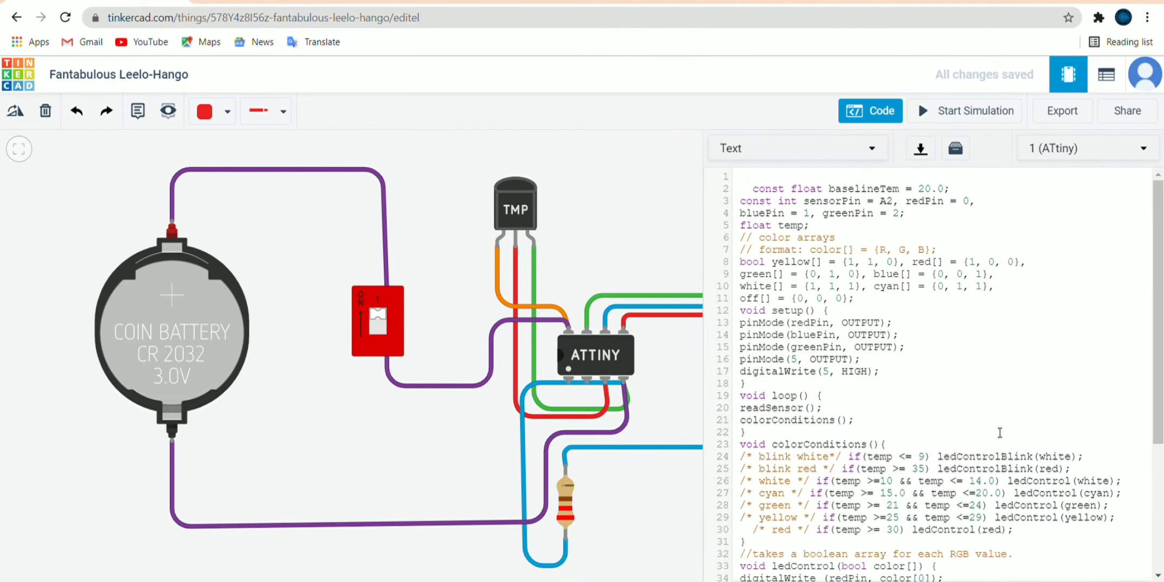
# - Simulate the circuit, adjust the TMP36 temperature slider to test LED colours, then stop
pyautogui.click(924, 112)
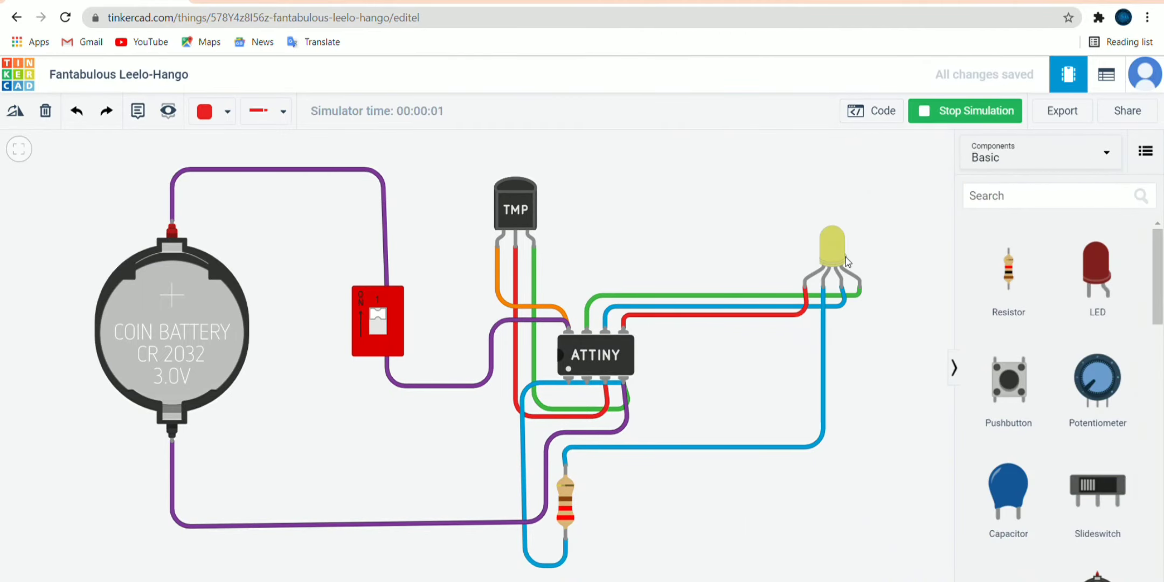
pyautogui.click(522, 207)
pyautogui.click(526, 147)
pyautogui.moveTo(534, 149); pyautogui.dragTo(495, 150)
pyautogui.click(624, 195)
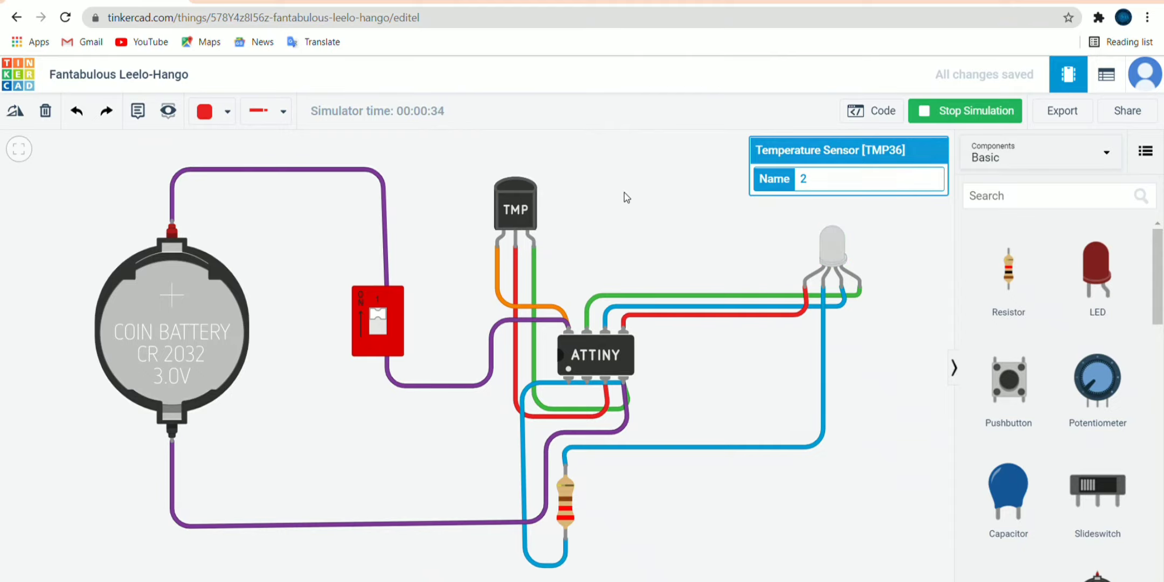
pyautogui.click(955, 119)
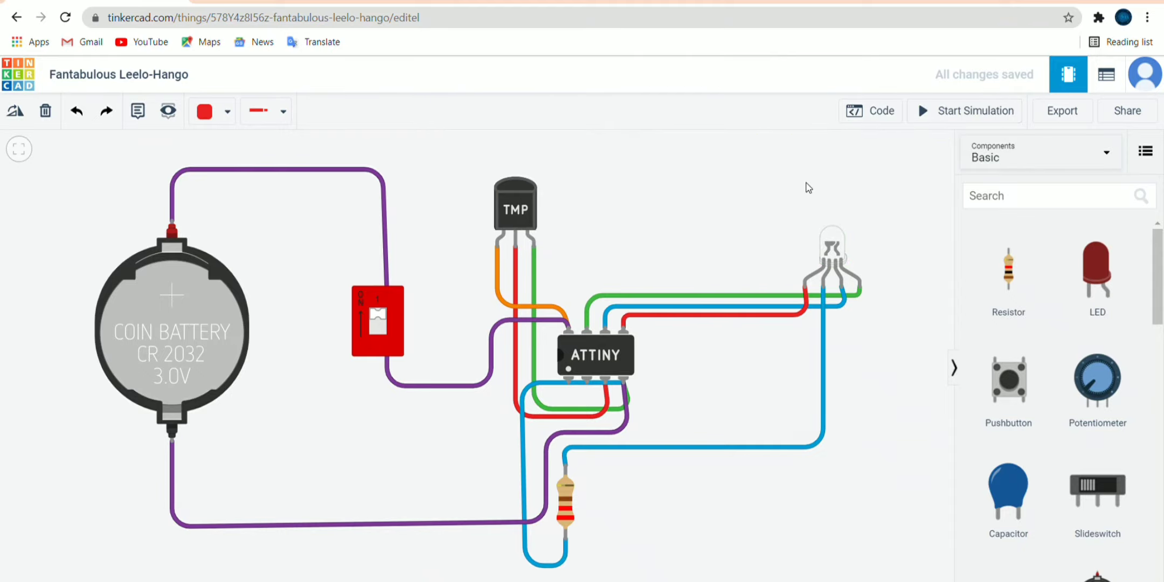
pyautogui.click(888, 113)
pyautogui.click(888, 113)
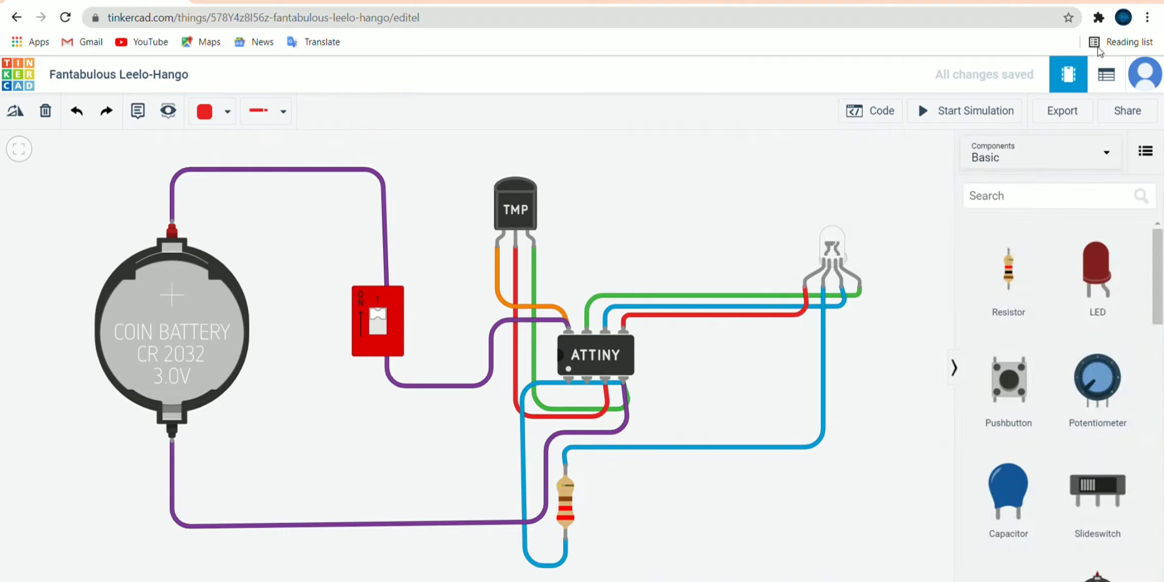